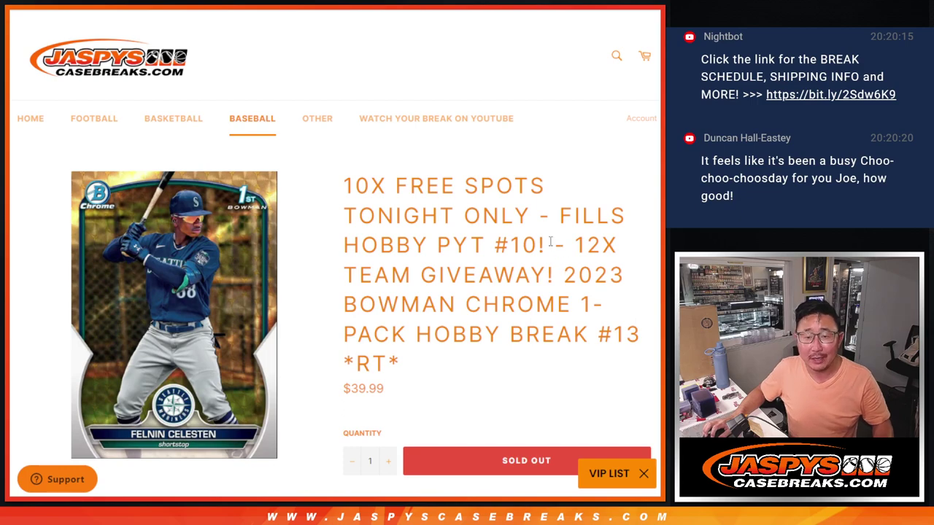
Highlight the '10X FREE SPOTS TONIGHT ONLY' phrase and the 2023 Bowman Chrome break name.
left_click_drag(533, 217, 341, 182)
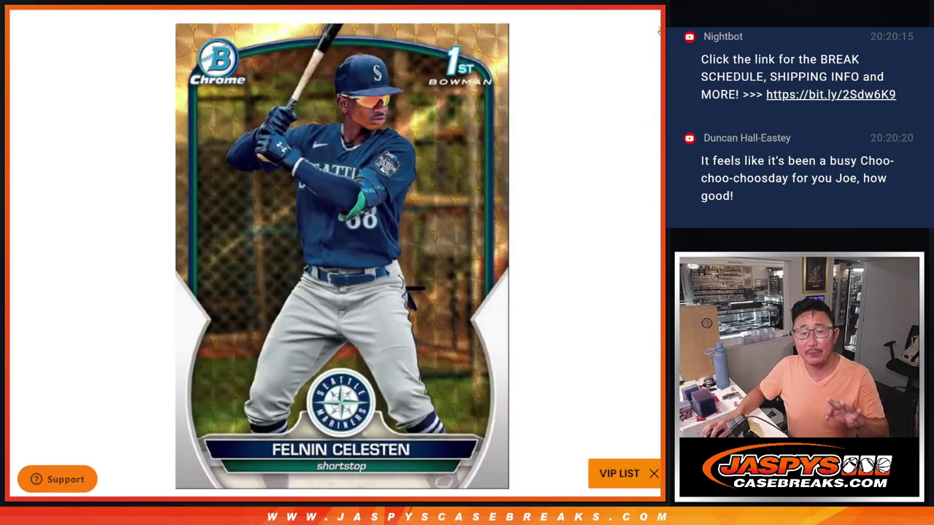
left_click(576, 252)
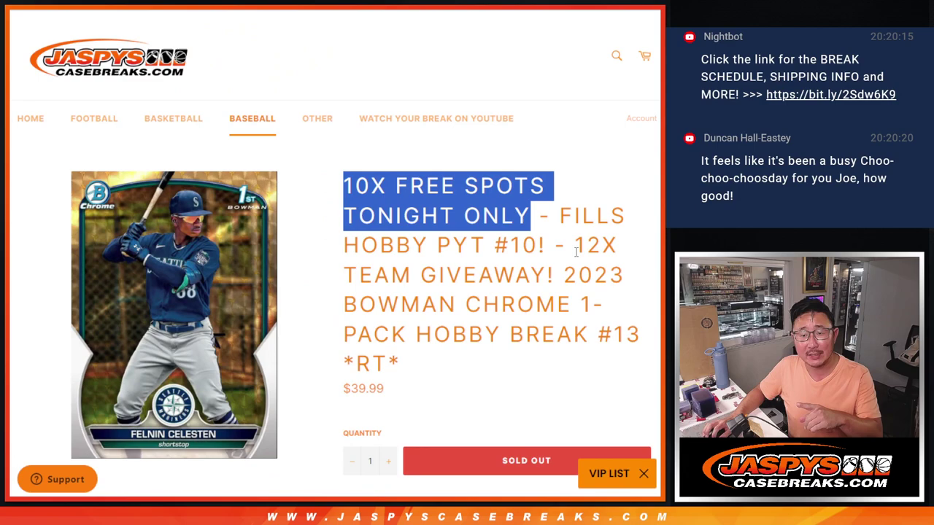
left_click_drag(565, 273, 603, 376)
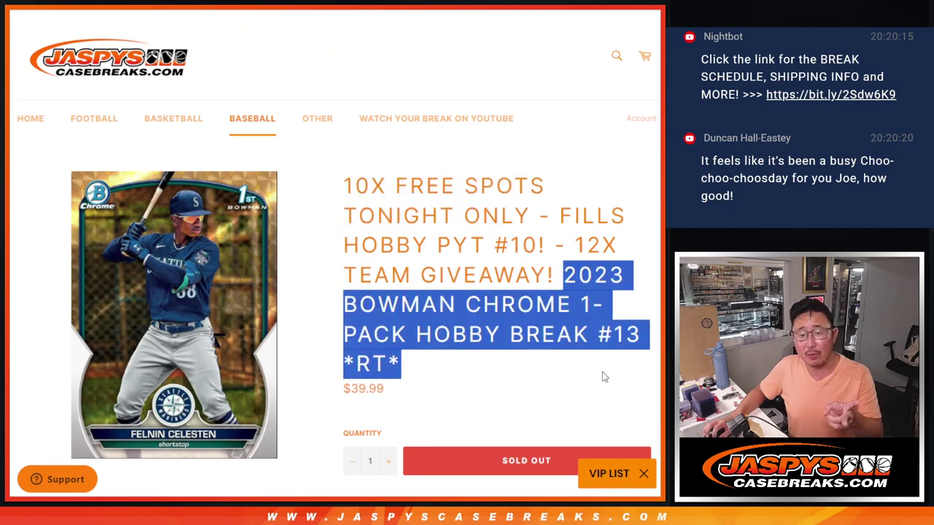
left_click_drag(578, 234, 558, 276)
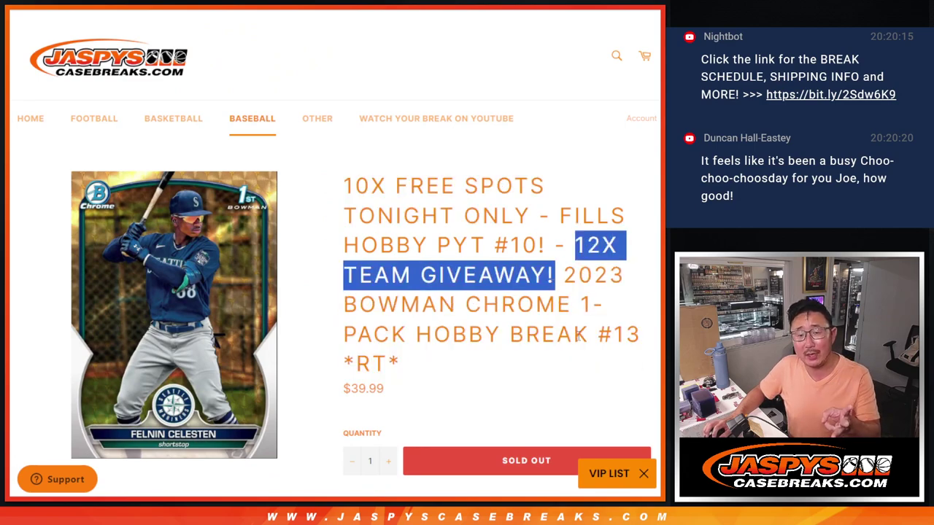
left_click(579, 333)
scroll(580, 341, "down", 3)
scroll(580, 341, "down", 3)
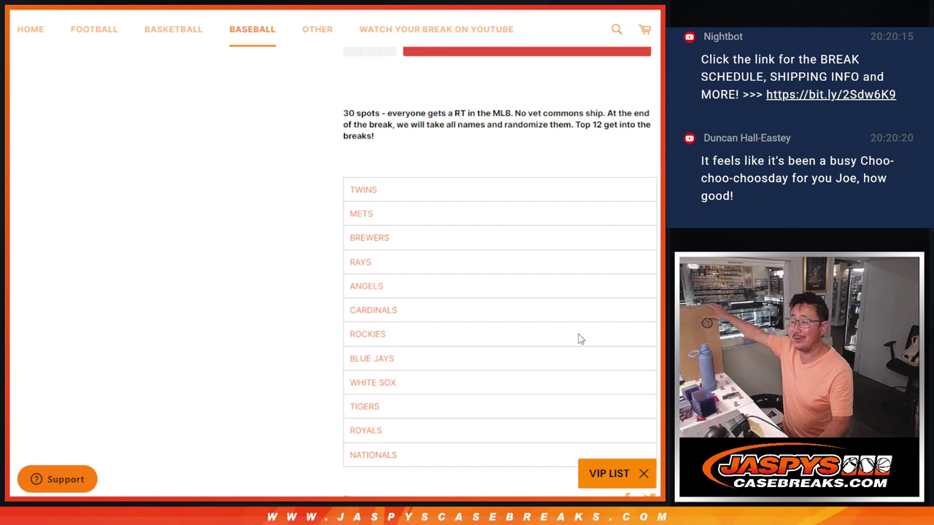
scroll(294, 245, "up", 5)
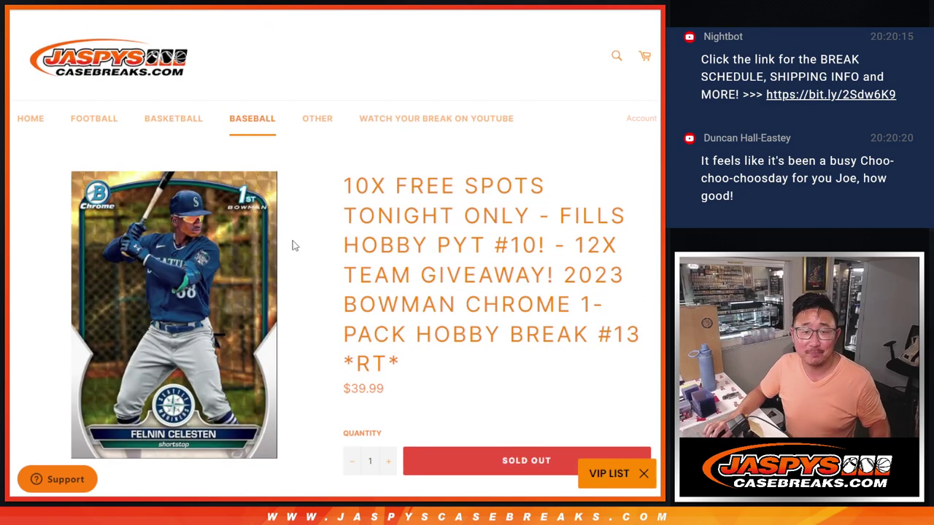
Select the 20 break names in column A of Sheet2 in the break spreadsheet.
key("alt+Tab")
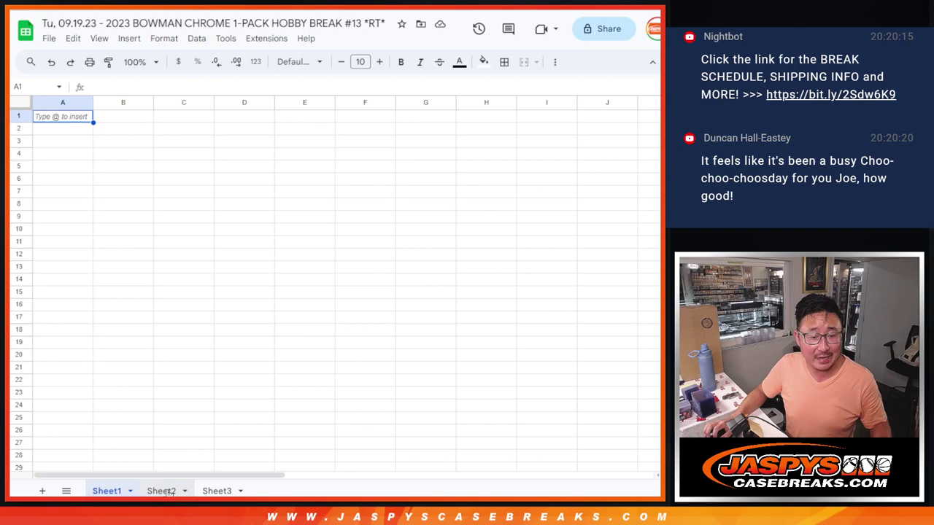
left_click(159, 490)
scroll(205, 253, "down", 5)
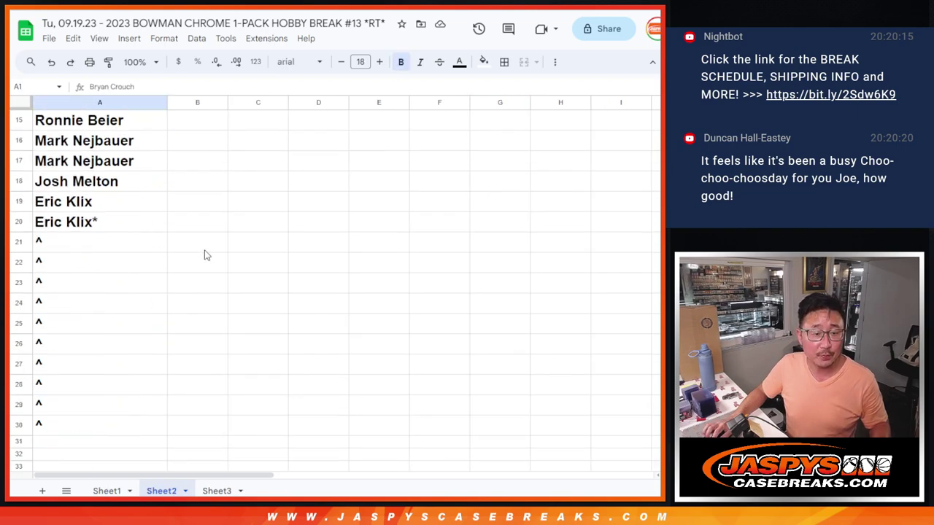
left_click(131, 225, "shift")
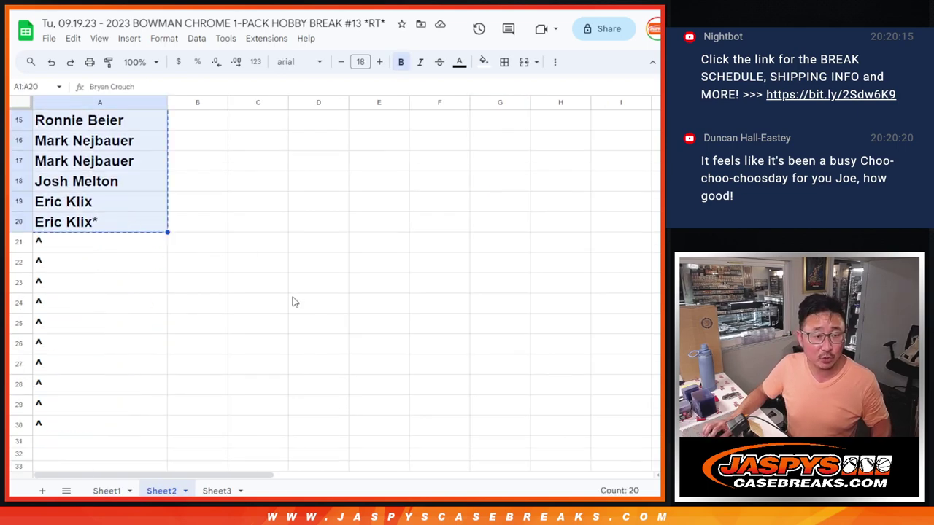
scroll(293, 301, "up", 5)
Paste the 20 copied names into Random.org's List Randomizer.
key("alt+Tab")
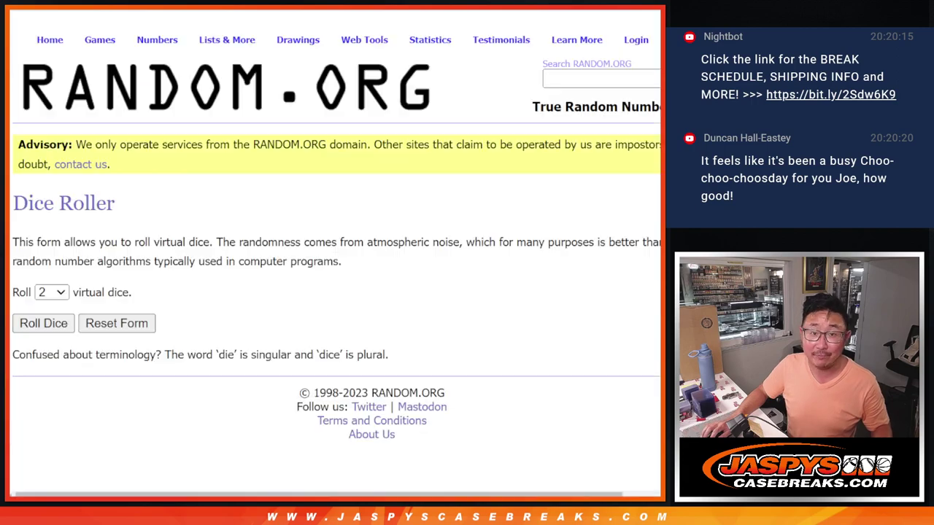
left_click(289, 423)
scroll(292, 365, "down", 3)
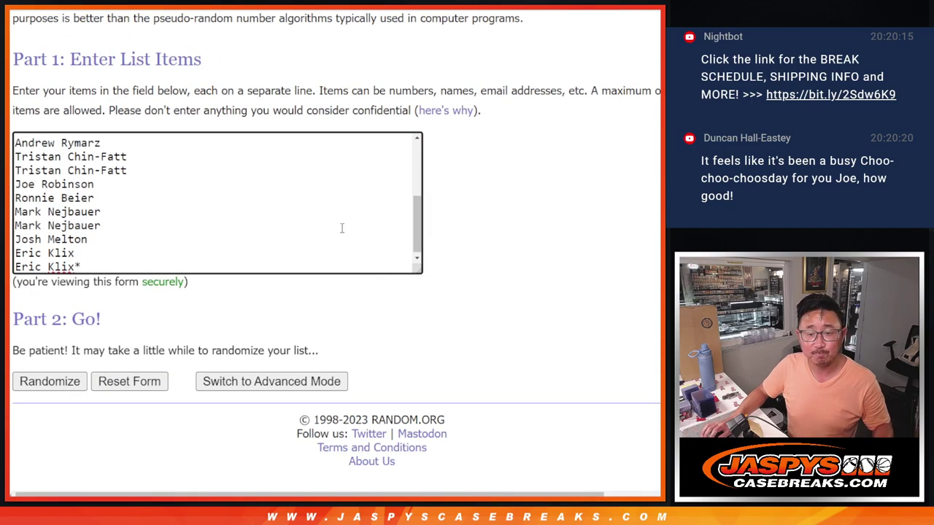
scroll(340, 227, "up", 2)
Roll two dice on the Dice Roller to set the shuffle count.
key("ctrl+Tab")
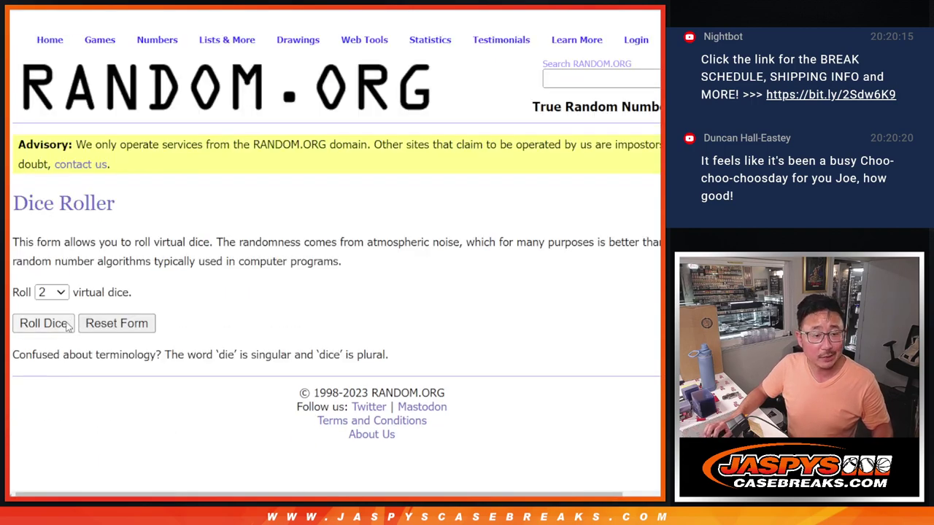
left_click(67, 323)
key("ctrl+shift+Tab")
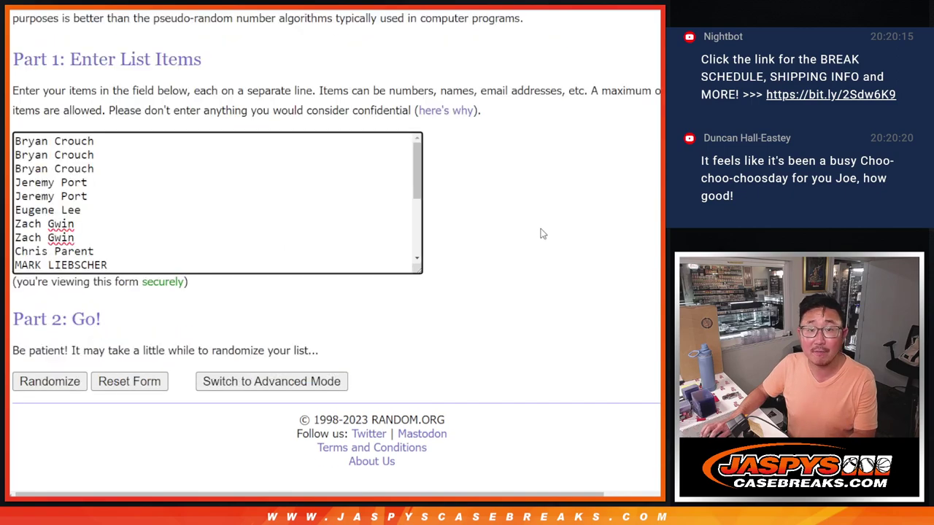
Shuffle the 20 names five times and highlight the first ten randomized names.
left_click(42, 384)
scroll(43, 384, "down", 5)
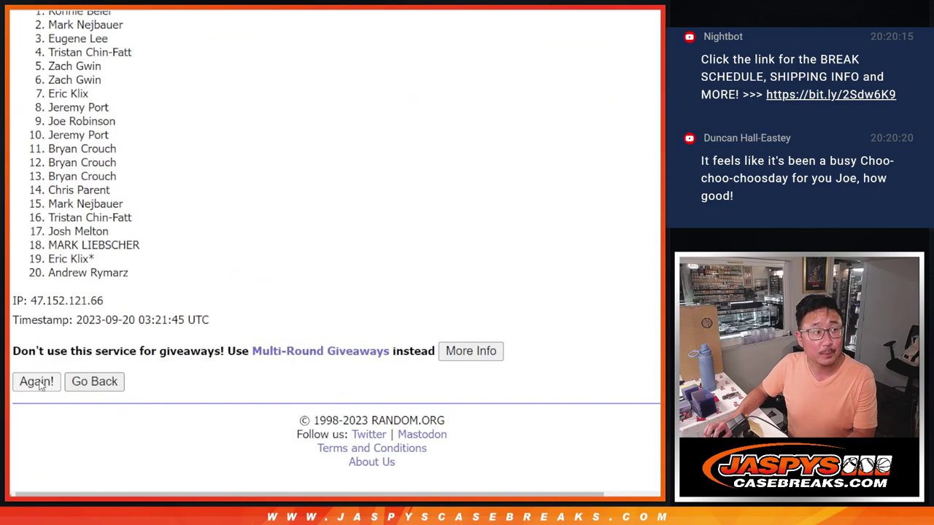
left_click(41, 384)
scroll(41, 384, "down", 5)
left_click(42, 385)
scroll(40, 385, "down", 5)
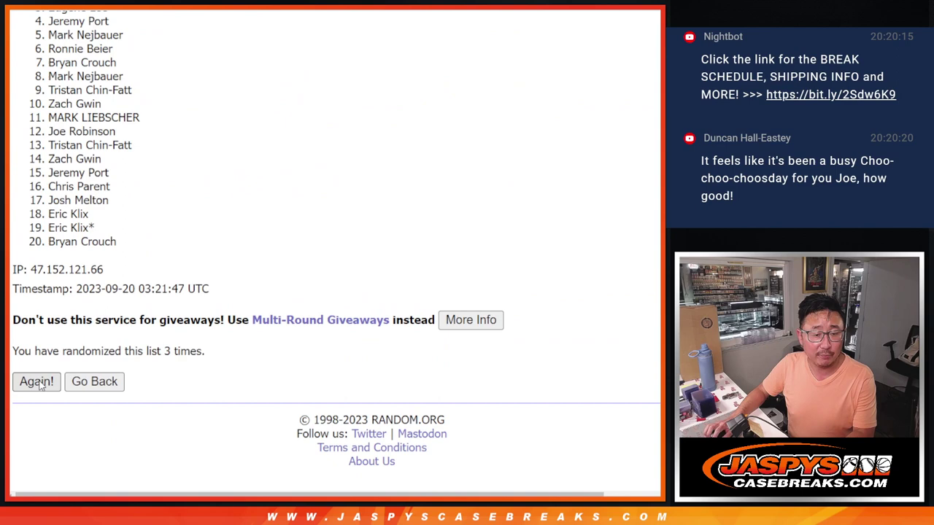
left_click(36, 382)
scroll(37, 381, "down", 5)
left_click(37, 381)
scroll(339, 284, "down", 5)
scroll(283, 313, "up", 3)
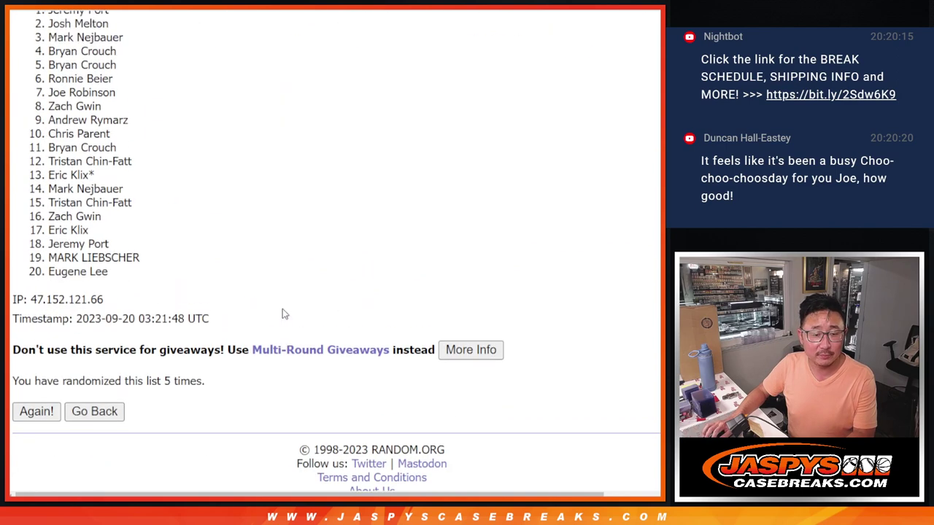
left_click_drag(48, 102, 267, 232)
key("ctrl+c")
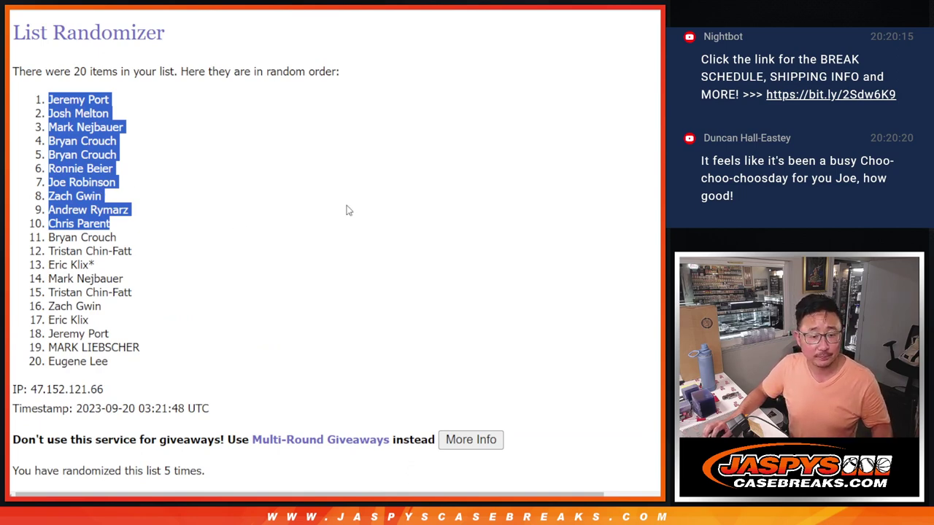
Paste the ten randomized names into A21:A30 of Sheet2.
key("ctrl+Tab")
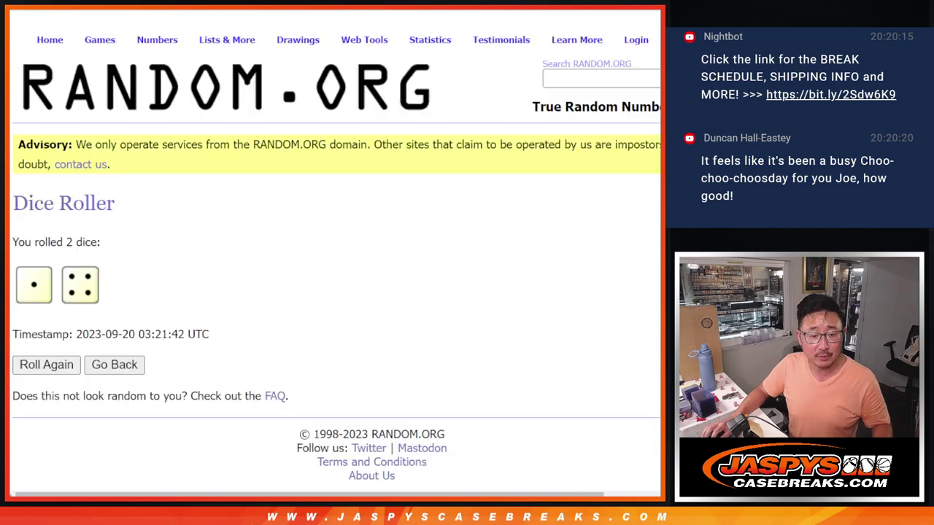
key("ctrl+Tab")
scroll(251, 336, "down", 5)
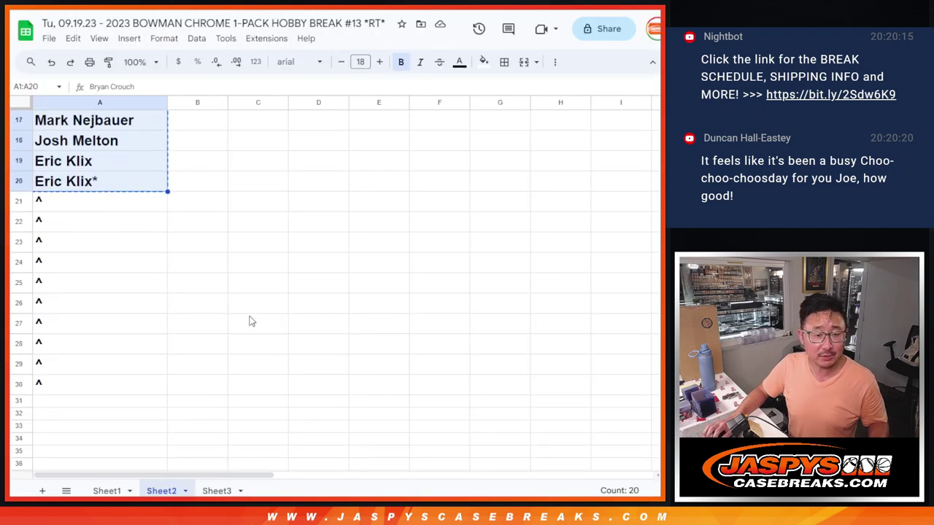
left_click(100, 208)
key("ctrl+v")
Format the pasted names in Courier New at font size 18.
left_click(299, 62)
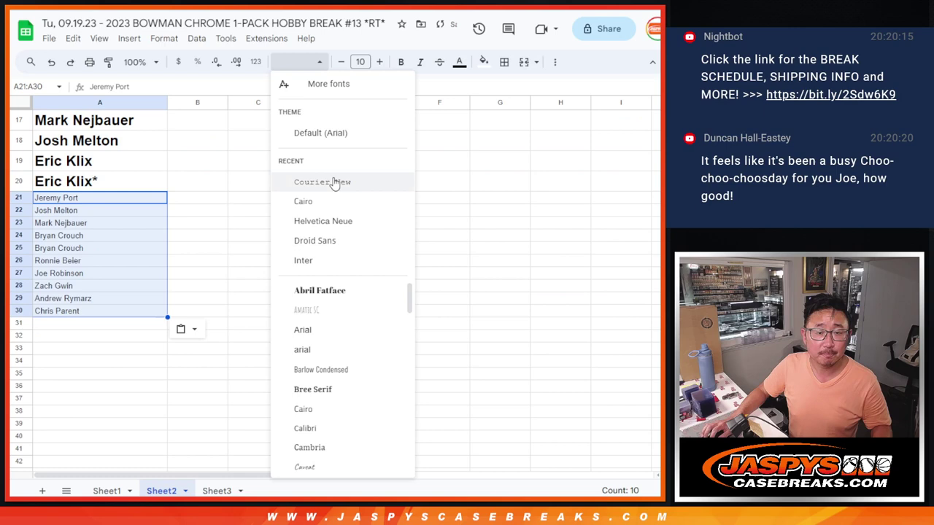
left_click(334, 182)
left_click(379, 61)
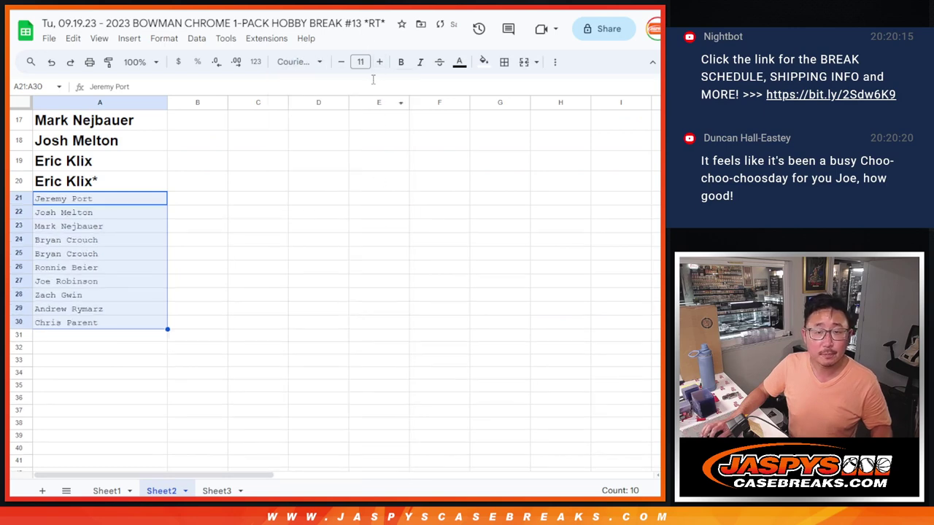
left_click(360, 62)
left_click(359, 236)
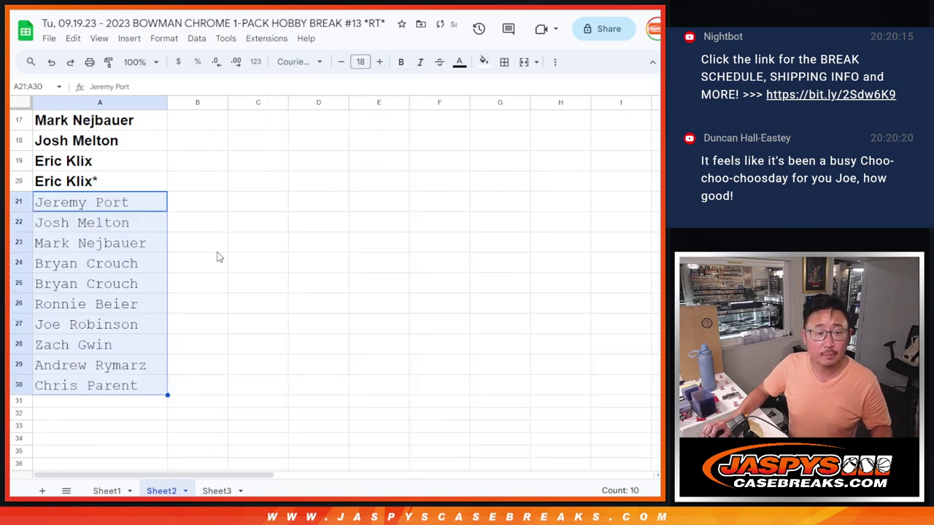
Append a ^ mark to each of the ten pasted names in A21:A30.
double_click(145, 210)
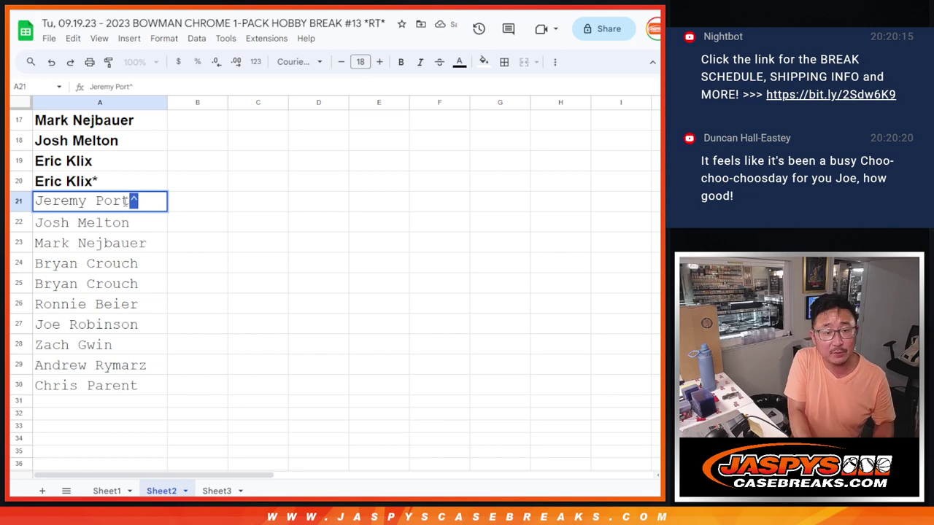
key("Return")
key("Return")
type("^")
key("Return")
key("Return")
type("^")
key("Return")
key("Return")
type("^")
key("Return")
key("Return")
key("asciicircum")
key("Return")
key("Return")
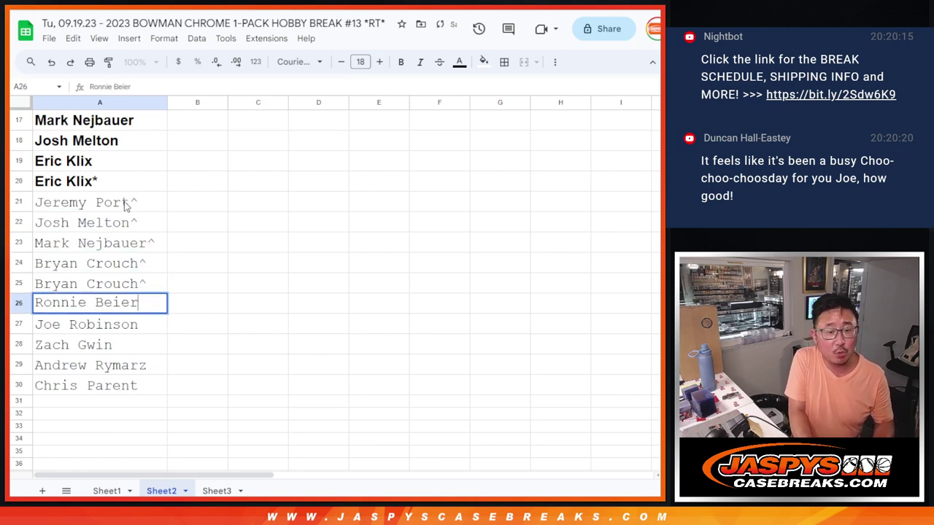
type("^")
key("Return")
key("Return")
type("^")
key("Return")
key("Return")
key("asciicircum")
key("Return")
key("Return")
key("asciicircum")
key("Return")
key("Return")
key("asciicircum")
key("Return")
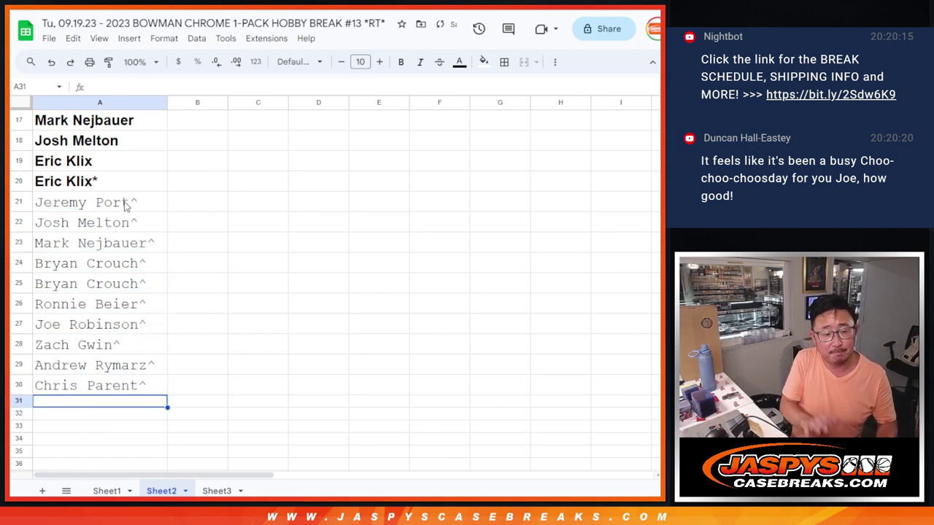
Copy all 30 names in column A of Sheet2.
left_click(129, 384)
scroll(146, 367, "up", 5)
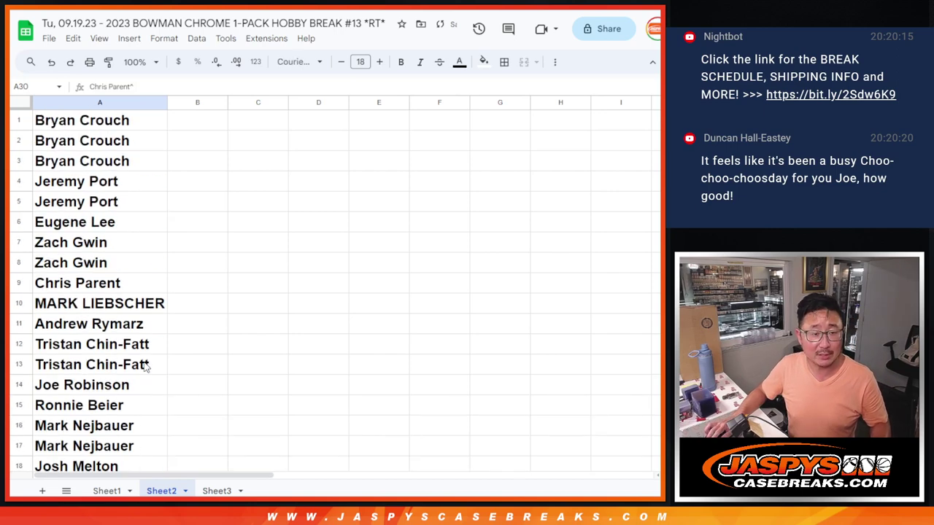
left_click(115, 131, "shift")
key("ctrl+c")
scroll(277, 264, "down", 7)
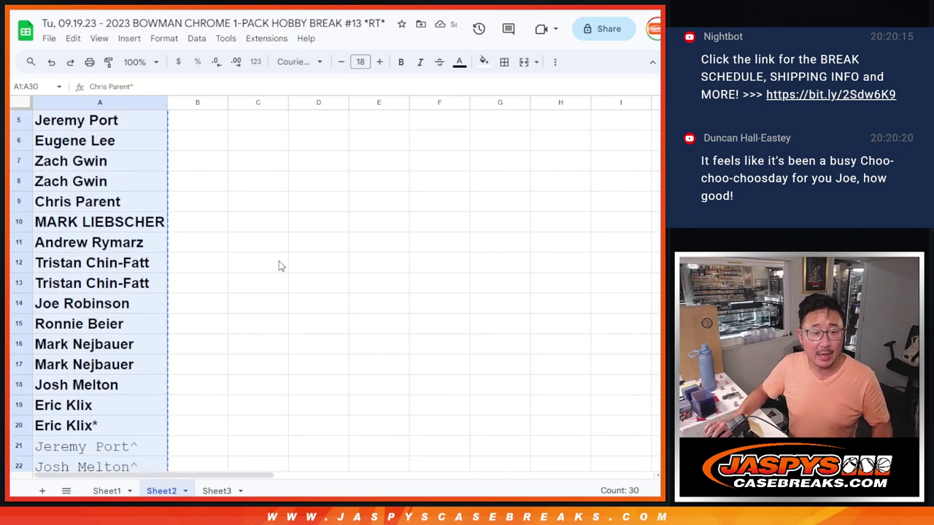
Switch to empty Sheet1 and paste the 30 names into the List Randomizer.
left_click(107, 490)
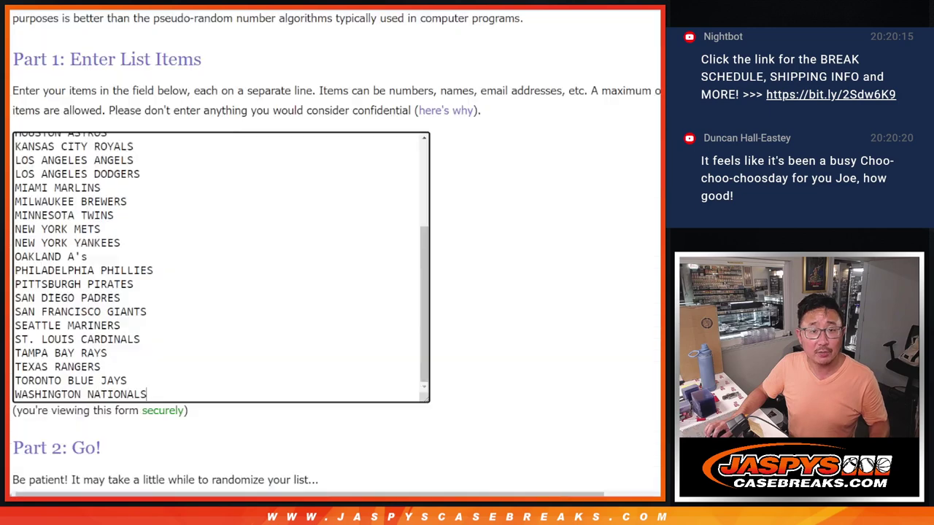
scroll(218, 262, "up", 5)
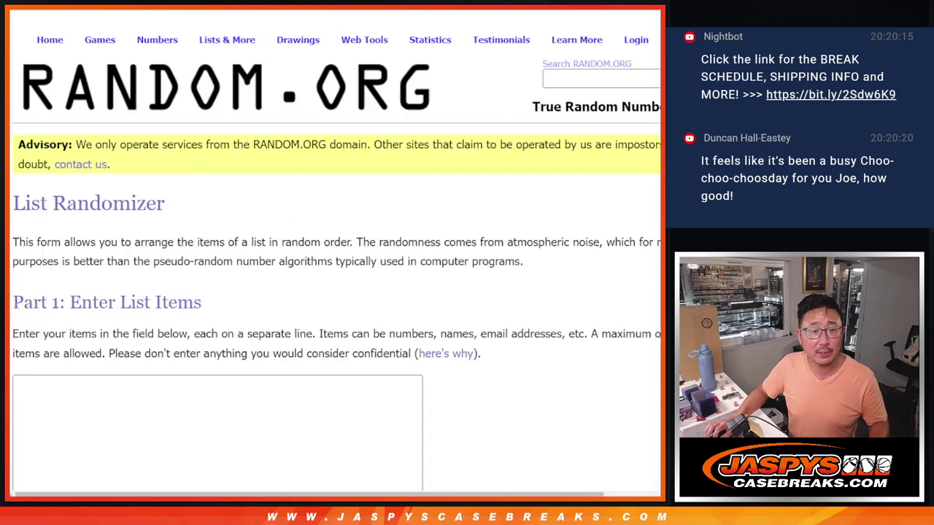
left_click(133, 443)
key("ctrl+v")
scroll(308, 319, "down", 2)
scroll(308, 318, "up", 3)
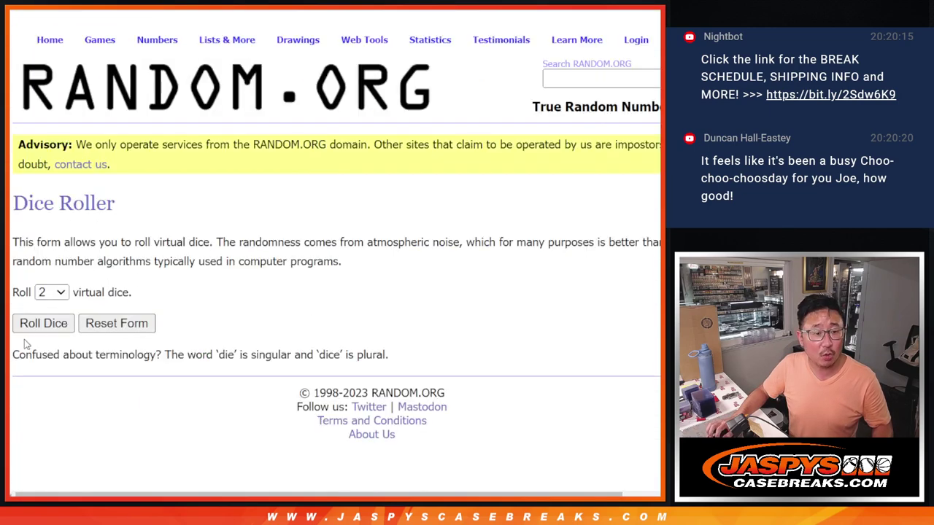
Roll two dice, then shuffle the 30-name list ten times.
left_click(30, 326)
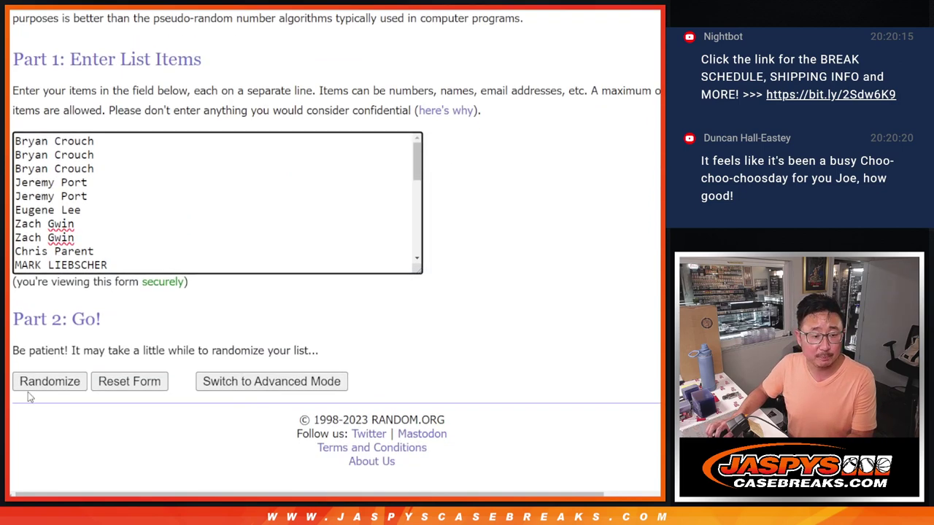
left_click(29, 389)
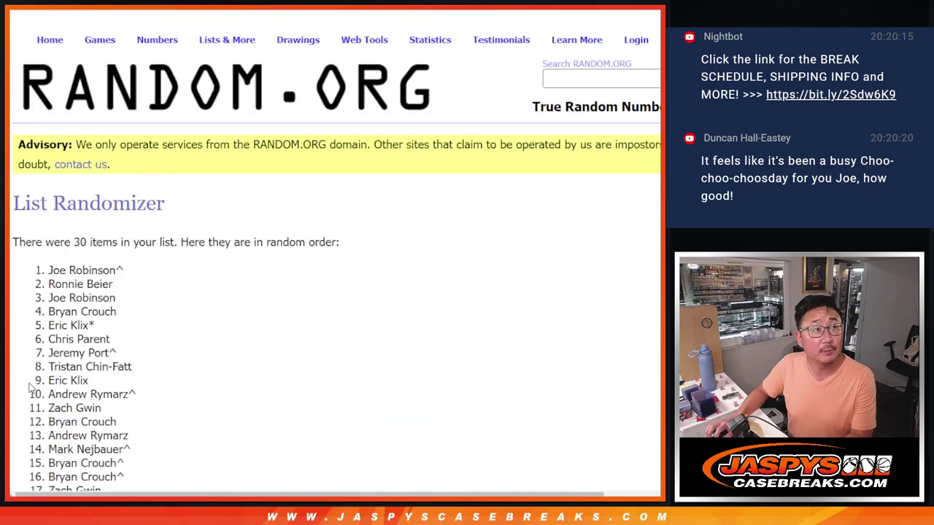
scroll(29, 389, "down", 5)
left_click(30, 387)
scroll(30, 389, "down", 5)
left_click(31, 388)
scroll(31, 388, "down", 5)
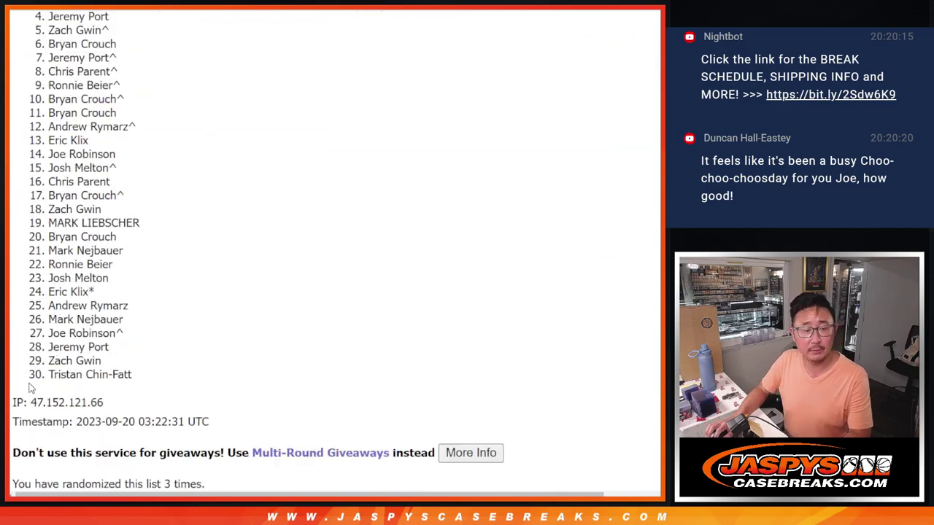
left_click(30, 389)
scroll(30, 389, "down", 5)
left_click(31, 389)
scroll(30, 389, "down", 5)
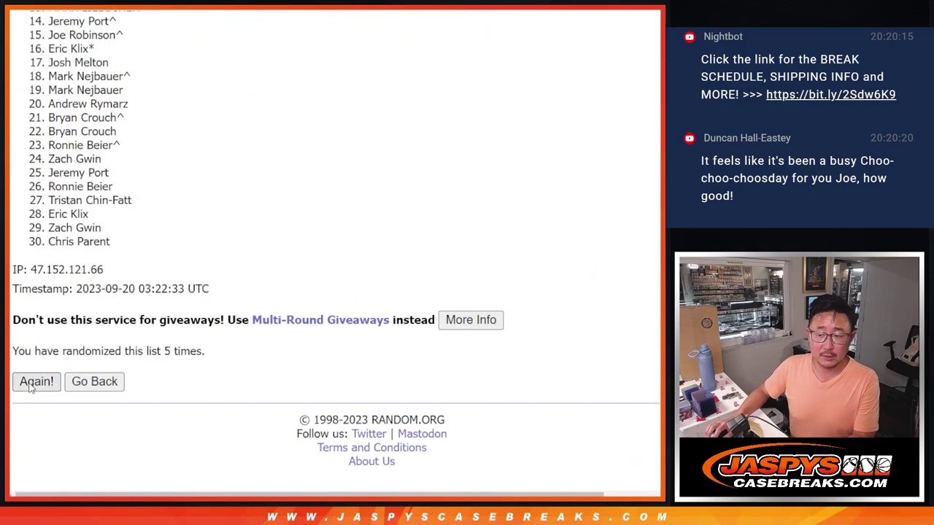
left_click(30, 388)
scroll(30, 389, "down", 5)
left_click(31, 389)
scroll(31, 388, "down", 5)
left_click(31, 388)
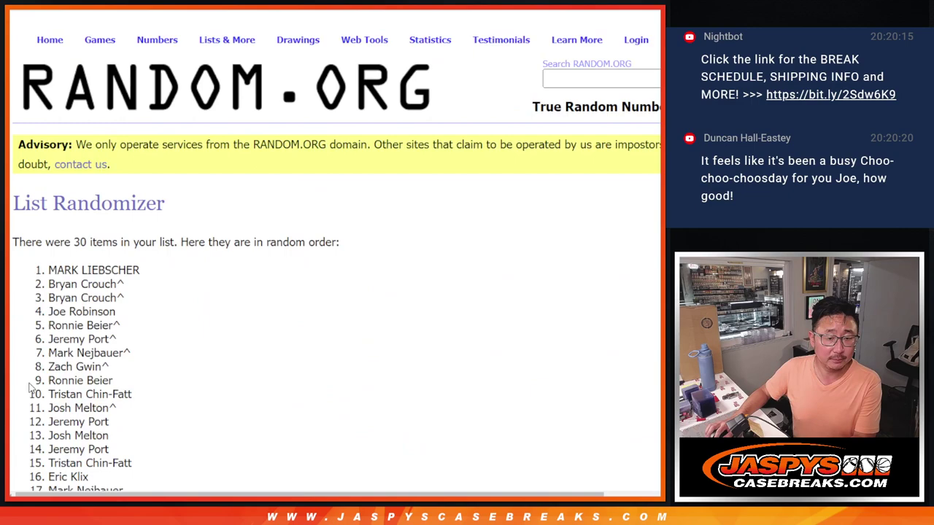
scroll(31, 389, "down", 5)
left_click(30, 389)
scroll(31, 388, "down", 5)
left_click(31, 388)
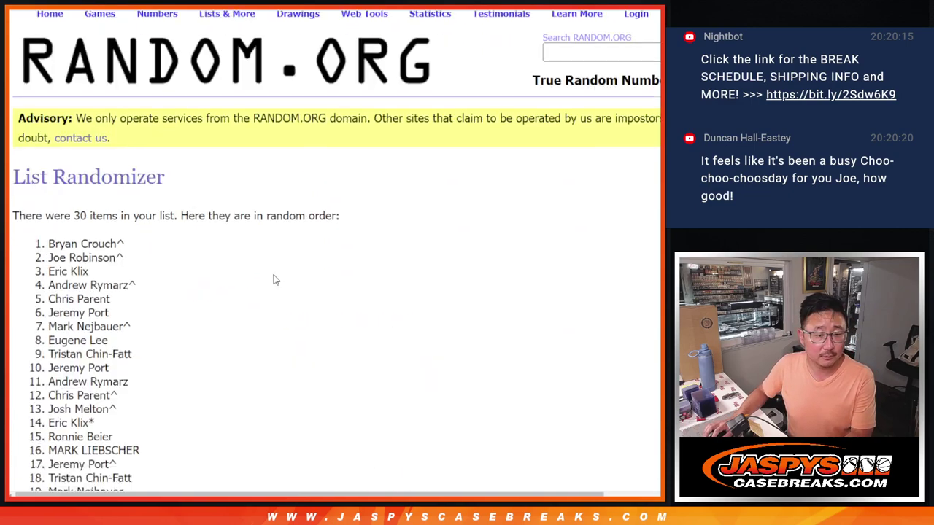
scroll(31, 389, "down", 5)
scroll(122, 242, "up", 3)
Copy the randomized 30-name order and paste it into column A of Sheet1.
left_click_drag(46, 80, 143, 251)
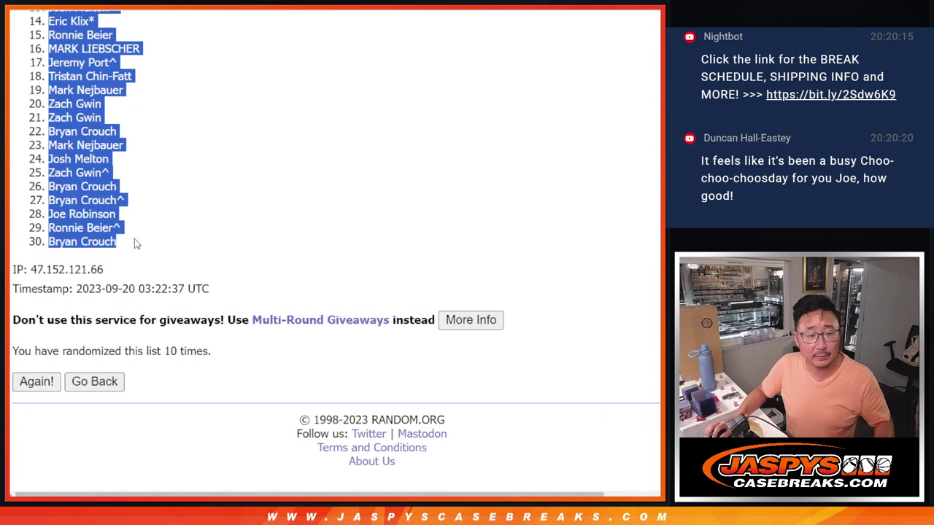
key("ctrl+c")
key("alt+Tab")
key("ctrl+v")
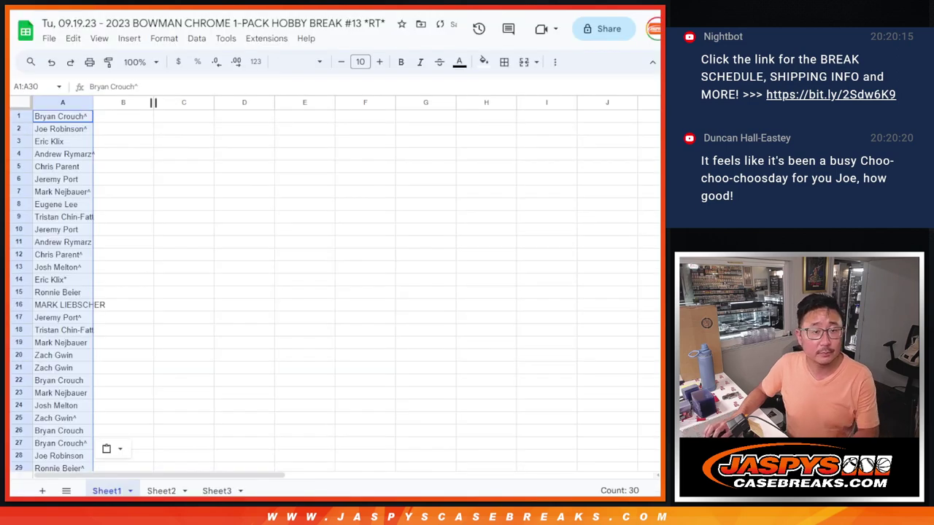
Shuffle the 30 MLB teams ten times, leaving San Francisco Giants first, and select the list.
key("alt+Tab")
key("alt+Tab")
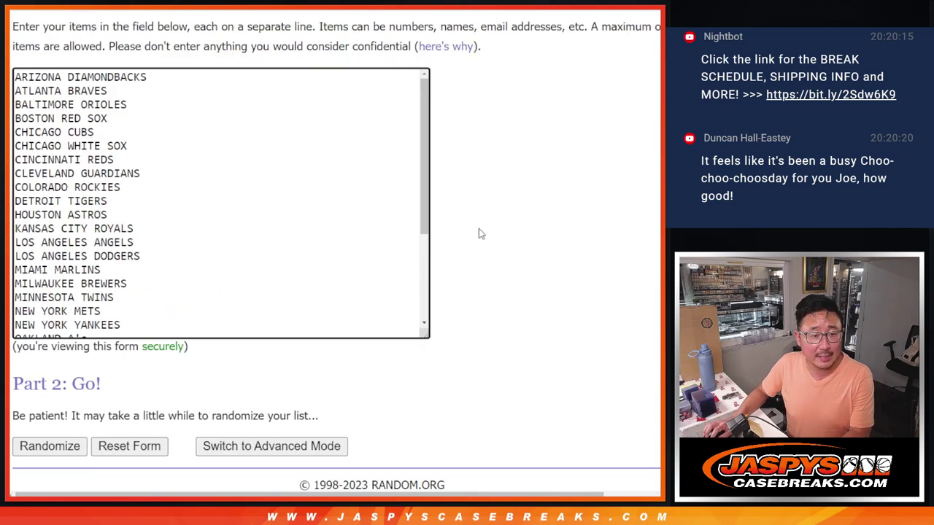
scroll(44, 382, "down", 1)
left_click(37, 381)
scroll(36, 388, "down", 3)
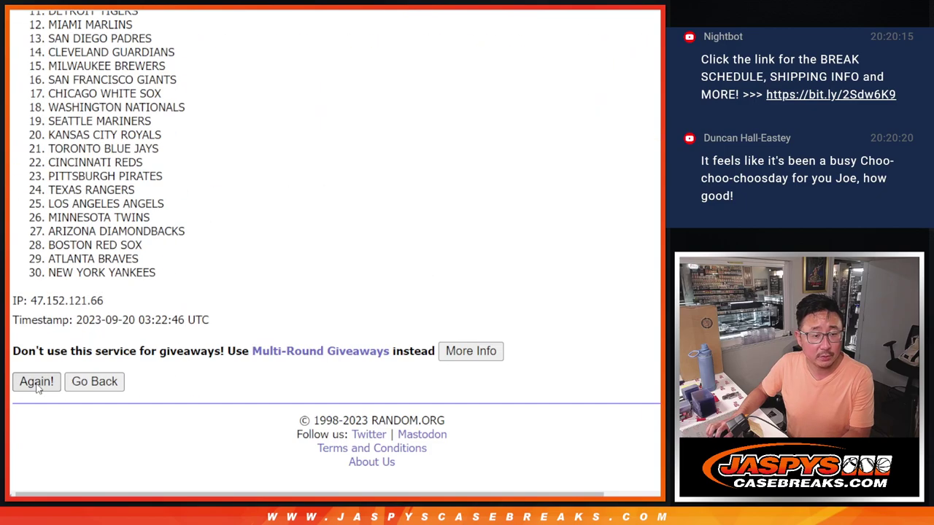
left_click(36, 387)
left_click(36, 387)
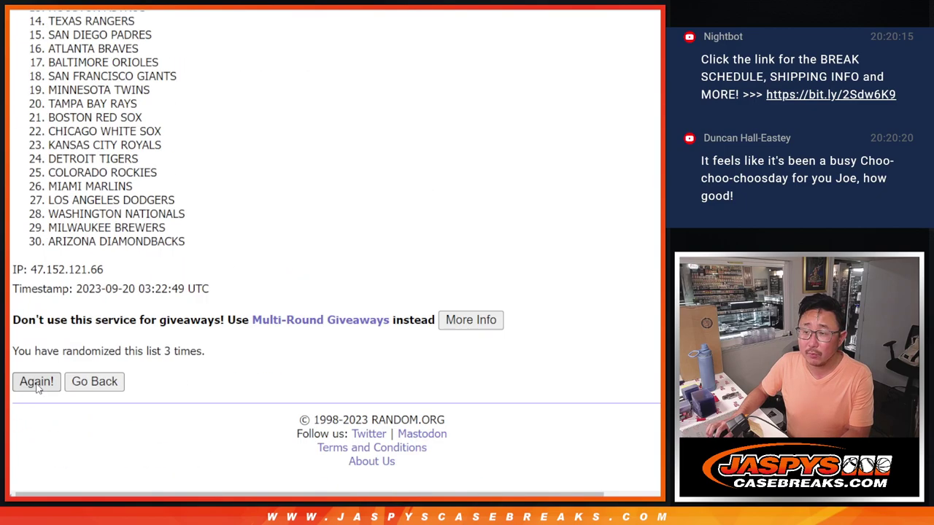
left_click(36, 386)
left_click(37, 387)
left_click(37, 387)
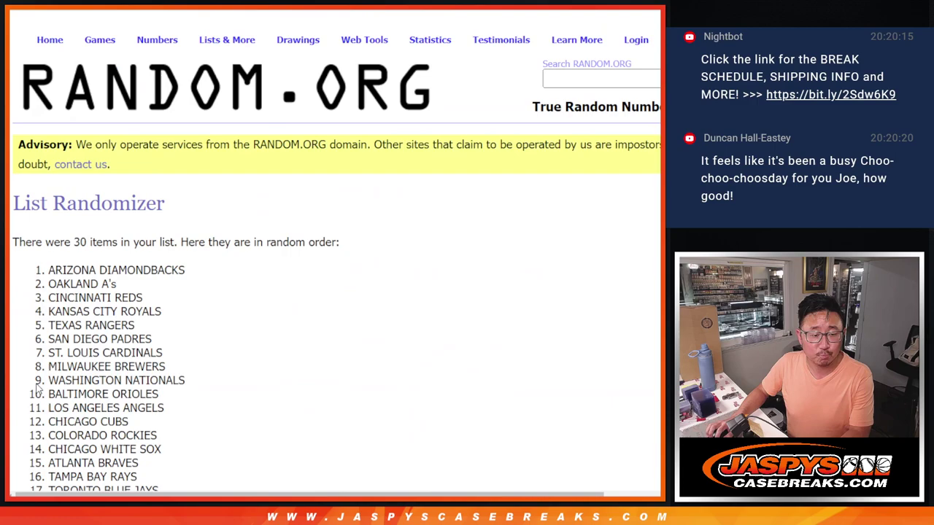
left_click(37, 386)
left_click(36, 387)
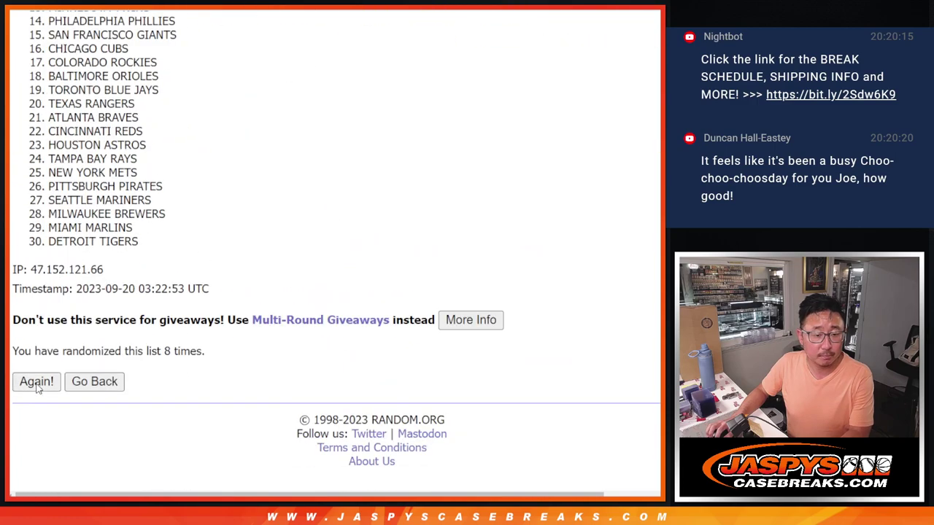
left_click(37, 387)
left_click(36, 387)
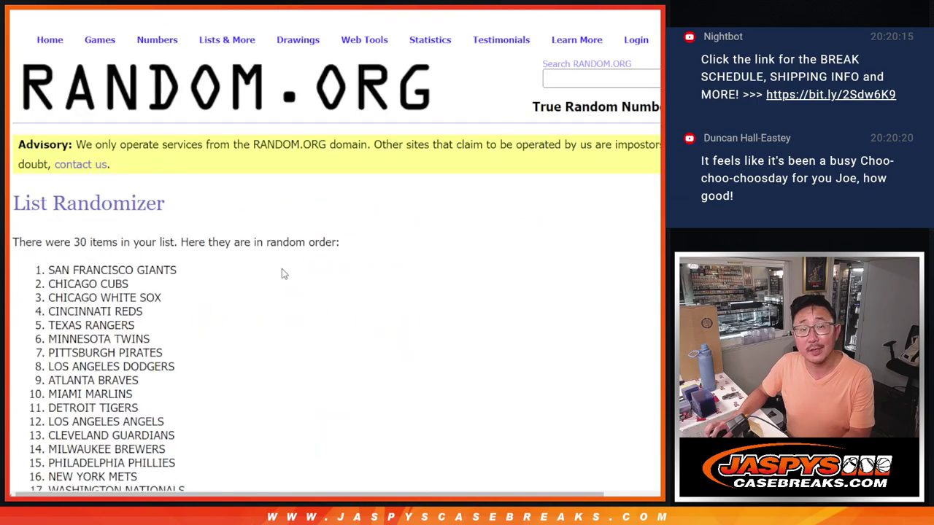
scroll(167, 286, "up", 3)
left_click_drag(48, 76, 206, 250)
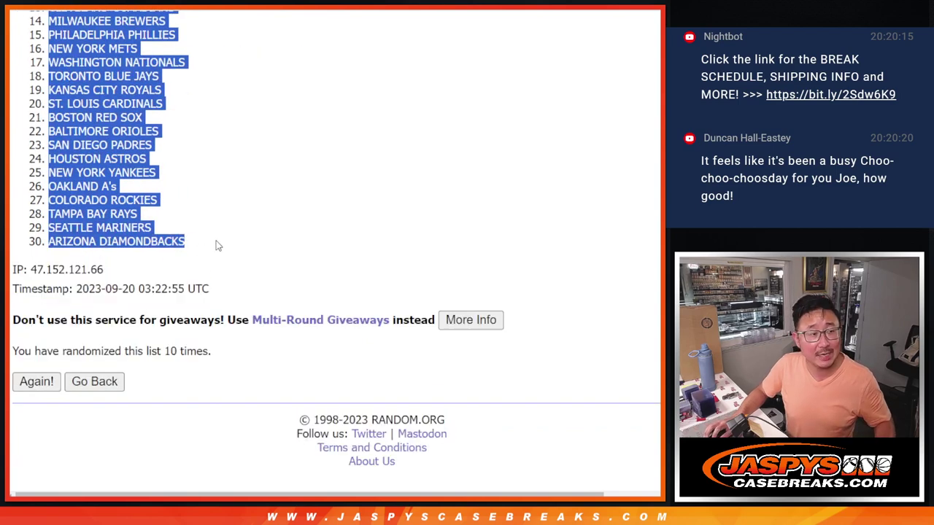
Paste the randomized MLB team list into column B beside the names, starting at B1.
key("alt+Tab")
left_click(133, 119)
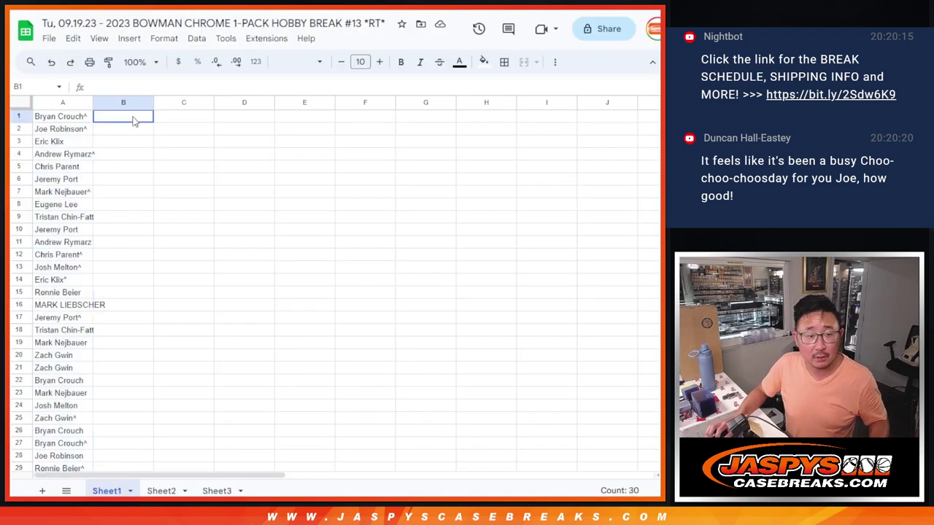
key("ctrl+v")
Set the whole sheet's font to Cairo at size 12.
left_click(22, 102)
left_click(298, 62)
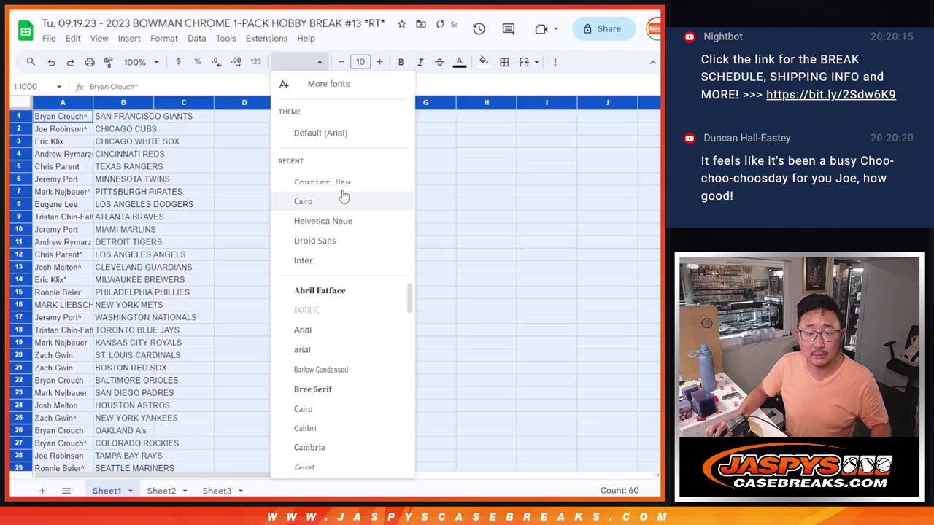
left_click(350, 197)
left_click(299, 62)
left_click(306, 201)
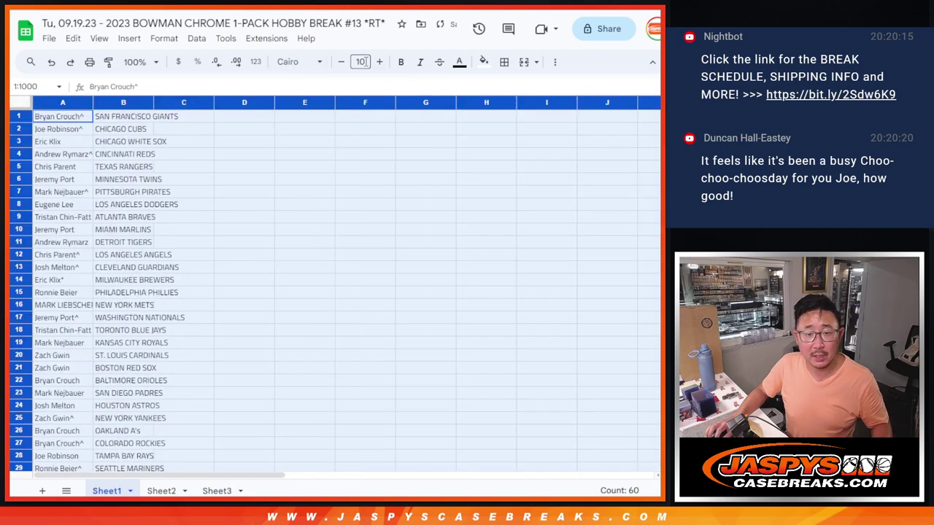
left_click(377, 62)
left_click(378, 62)
Zoom to 150%, auto-fit columns A and B, and review all 30 name-team pairs.
left_click(138, 62)
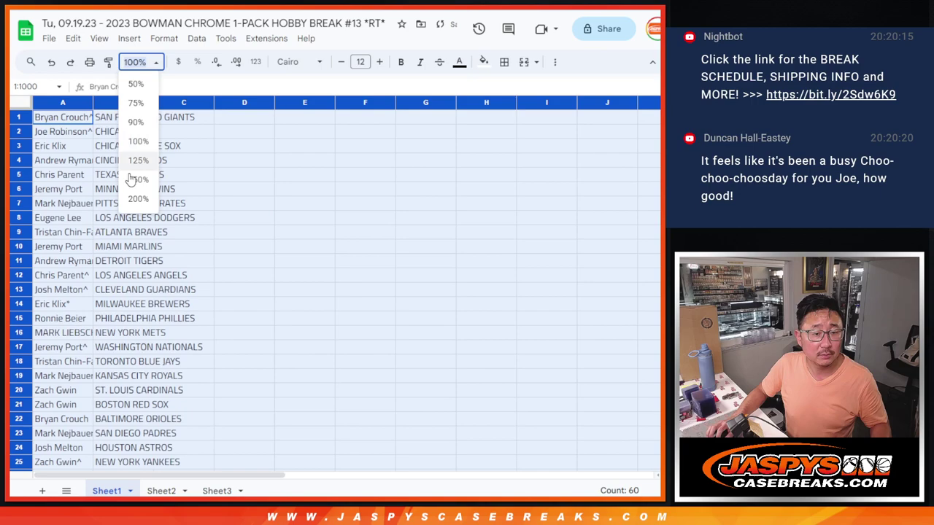
left_click(135, 182)
double_click(136, 104)
left_click(131, 127)
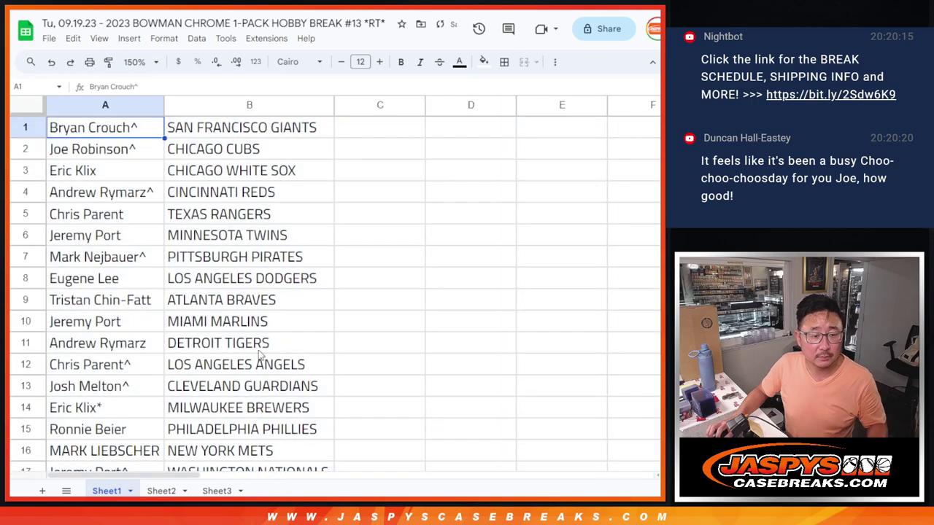
left_click(237, 429, "shift")
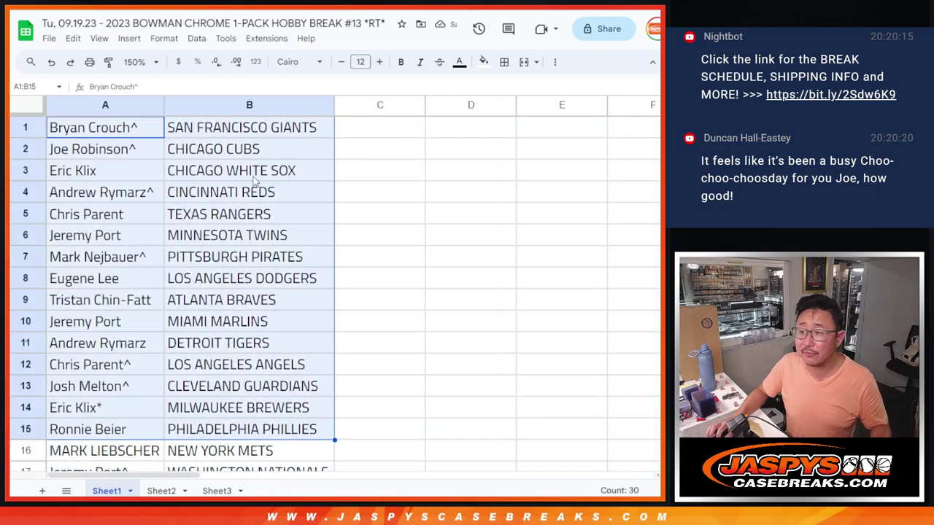
scroll(250, 221, "down", 5)
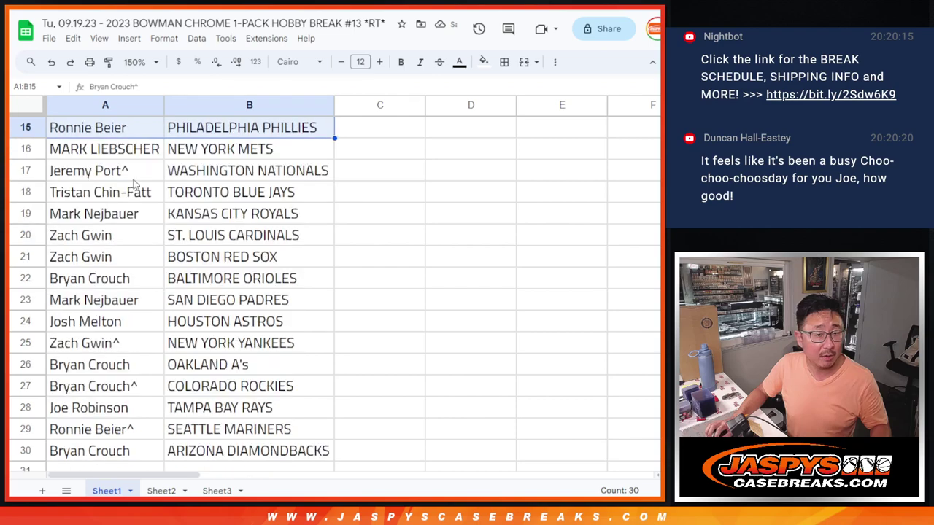
left_click(111, 152)
left_click(263, 460, "shift")
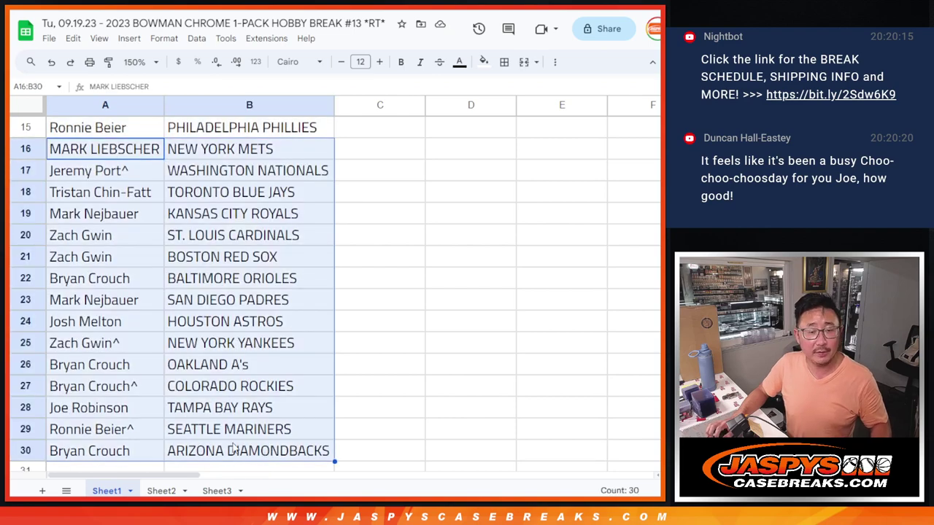
scroll(275, 149, "up", 5)
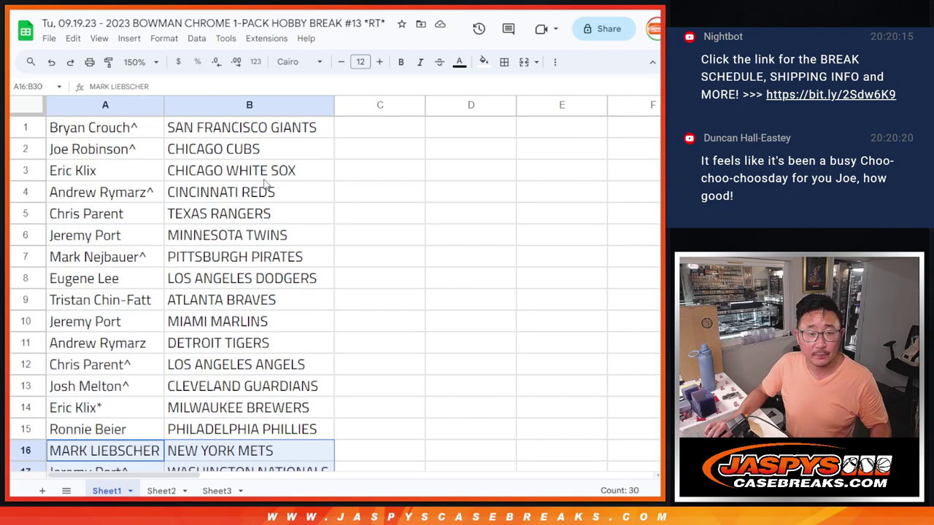
Set the sheet zoom to a custom 85%.
left_click(130, 59)
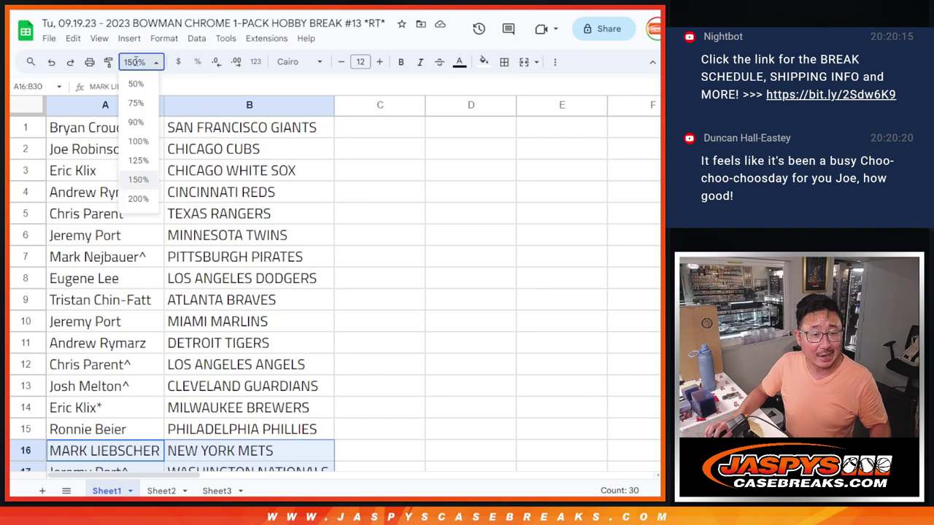
left_click(140, 104)
left_click(139, 63)
type("80")
key("Return")
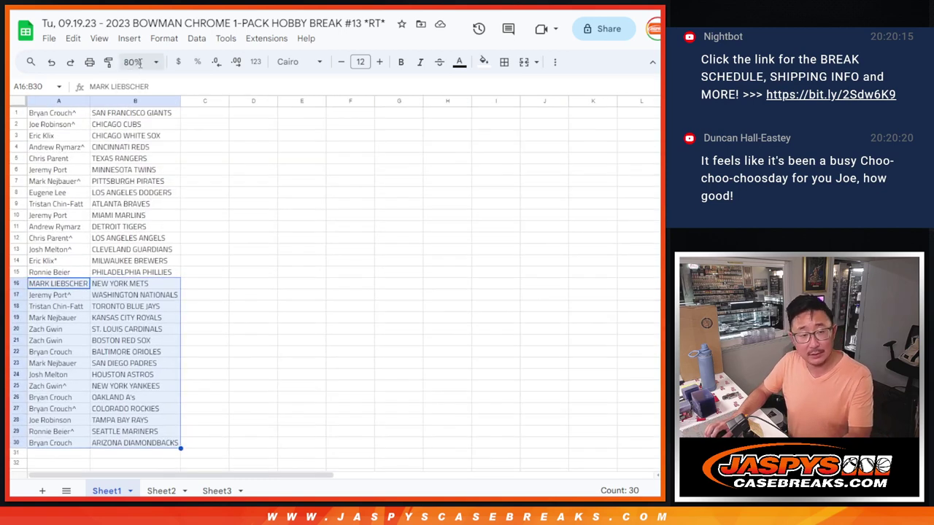
left_click(139, 63)
type("85")
key("Return")
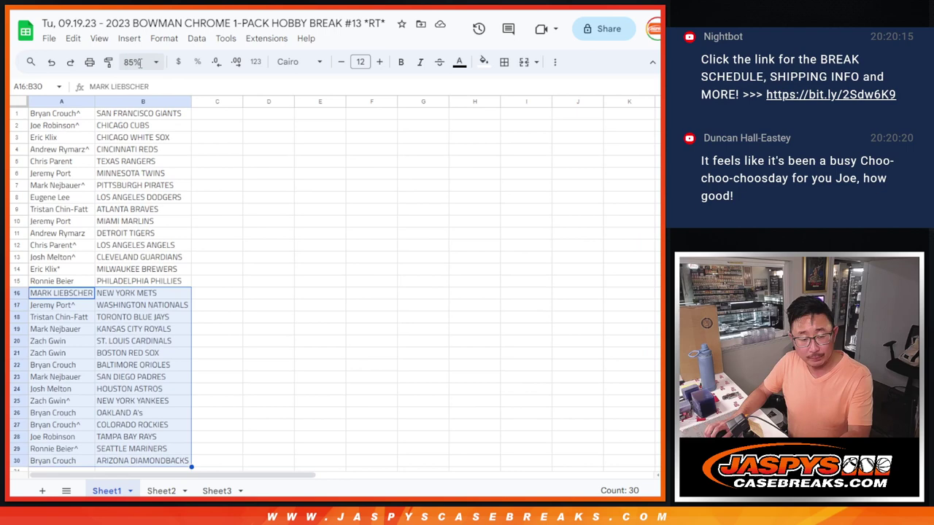
Sort the sheet A→Z by team in column B and add borders to every cell.
right_click(162, 101)
left_click(240, 333)
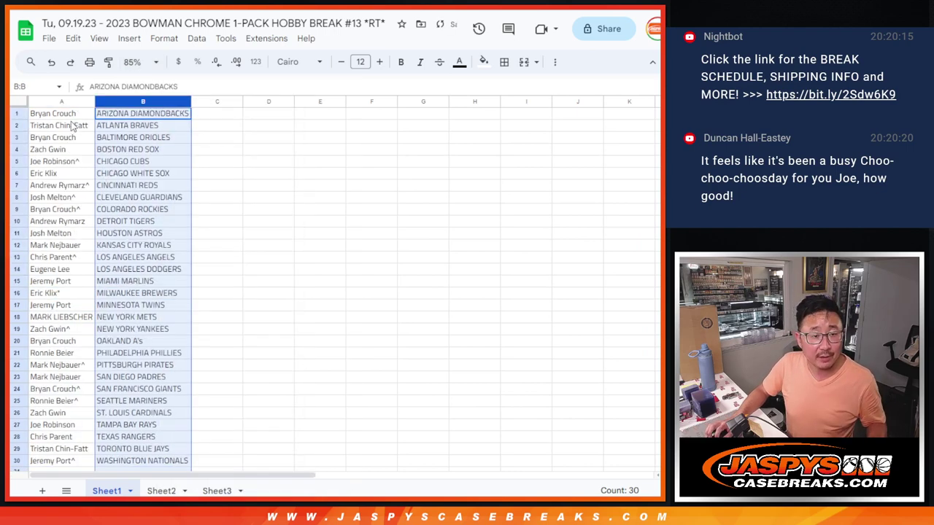
left_click(61, 113)
key("ctrl+a")
left_click(504, 62)
left_click(508, 87)
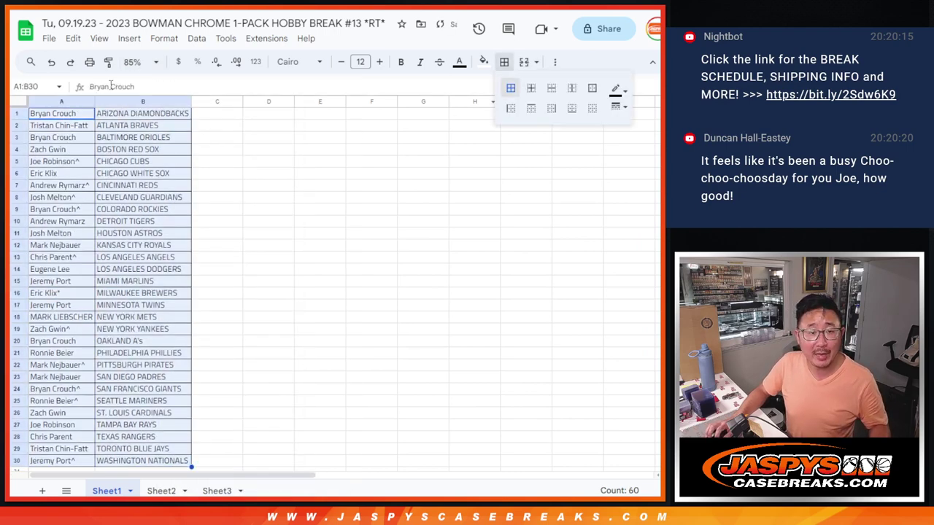
Print the list with the workbook title as the page header.
key("ctrl+p")
left_click(565, 364)
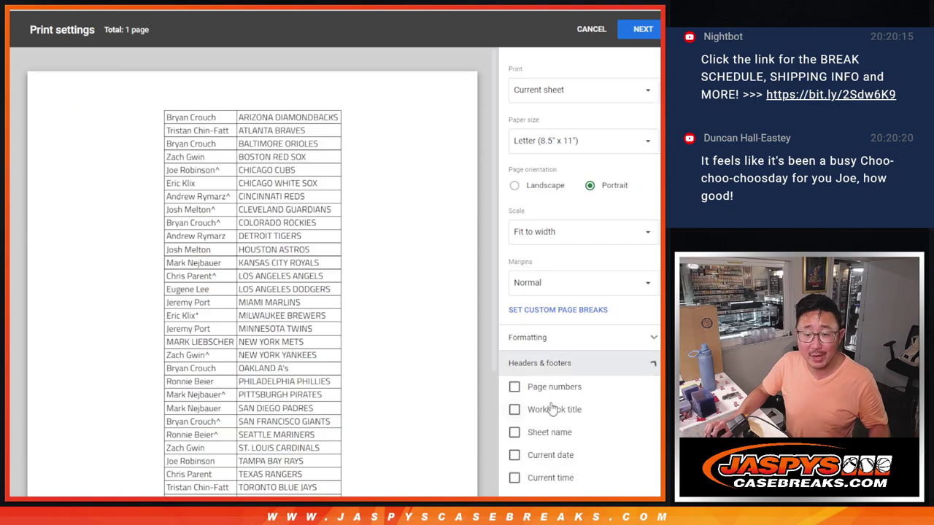
left_click(539, 409)
left_click(642, 29)
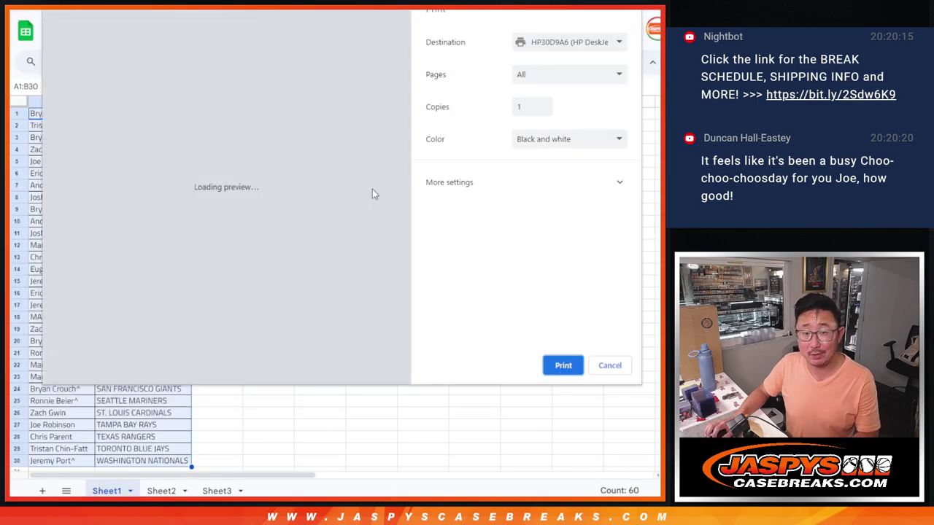
key("Return")
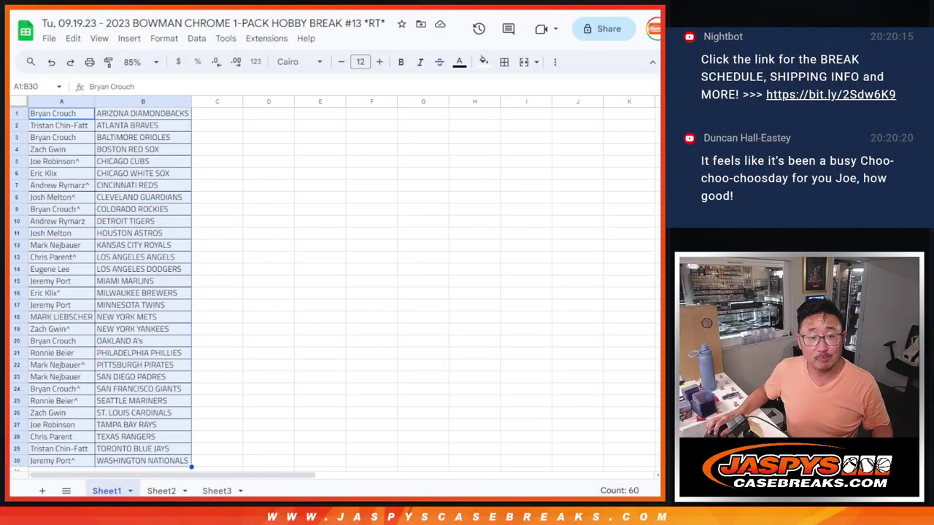
Go to the Jaspys break product page and highlight '12X TEAM GIVEAWAY' in its title.
key("ctrl+Tab")
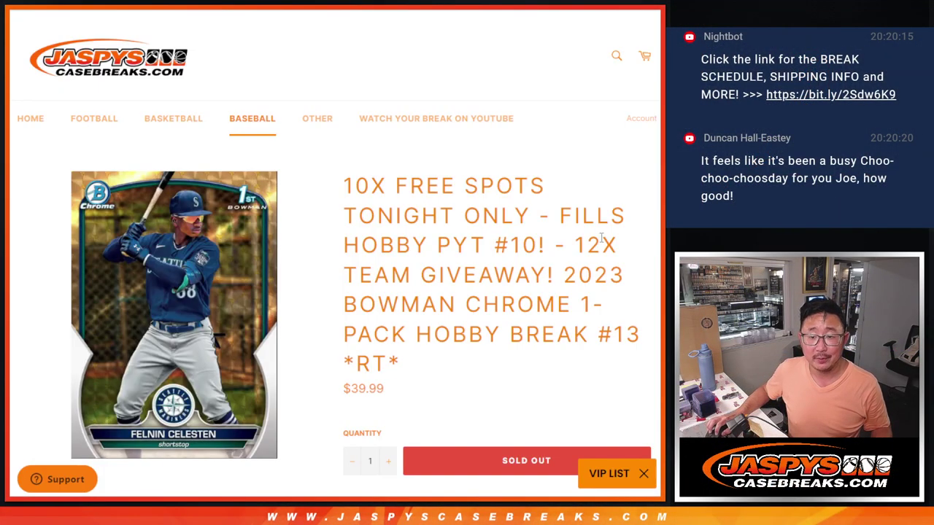
left_click_drag(577, 250, 551, 272)
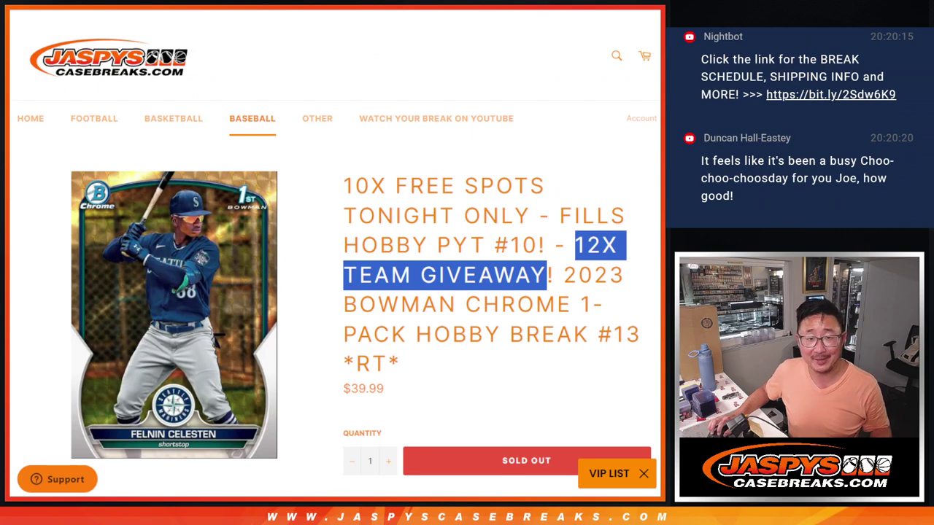
Paste the 30 column-A names into RANDOM.ORG's List Randomizer, then roll two dice for 1 and 5.
key("ctrl+shift+Tab")
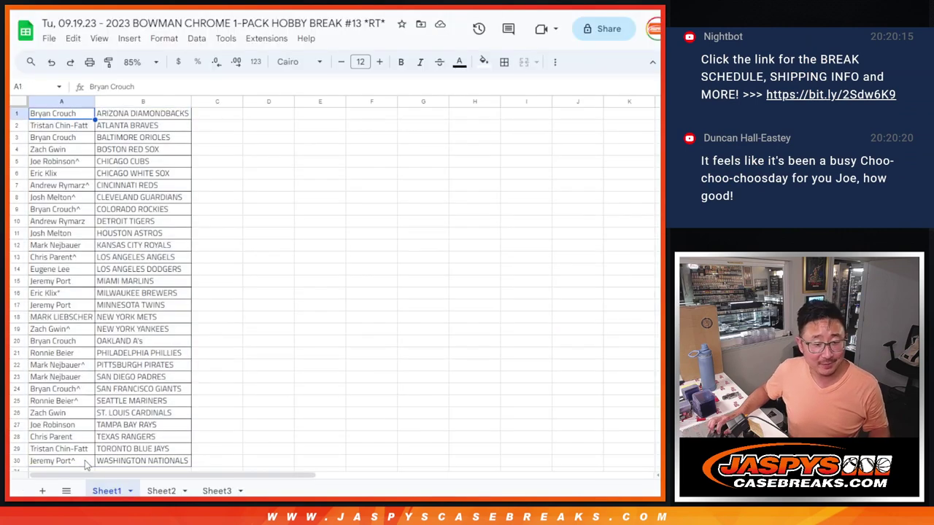
left_click(85, 460, "shift")
key("ctrl+c")
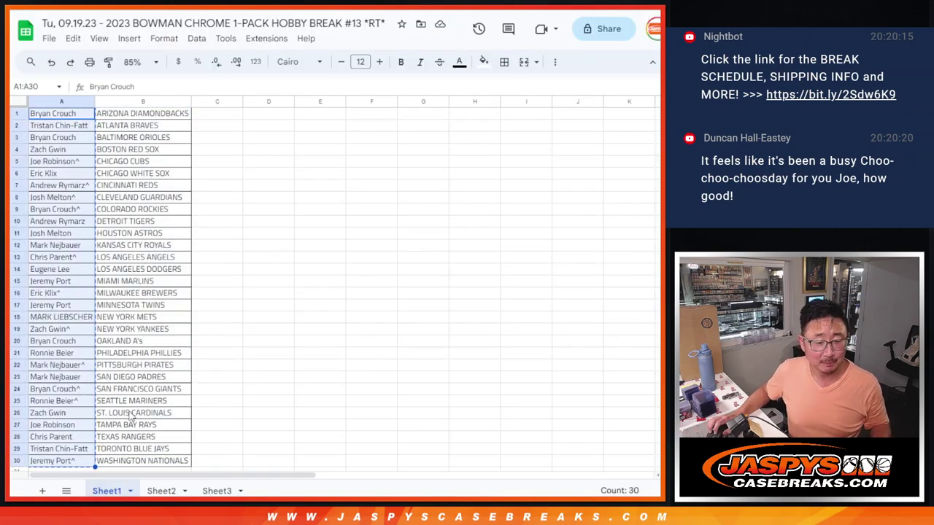
key("ctrl+Tab")
key("ctrl+Tab")
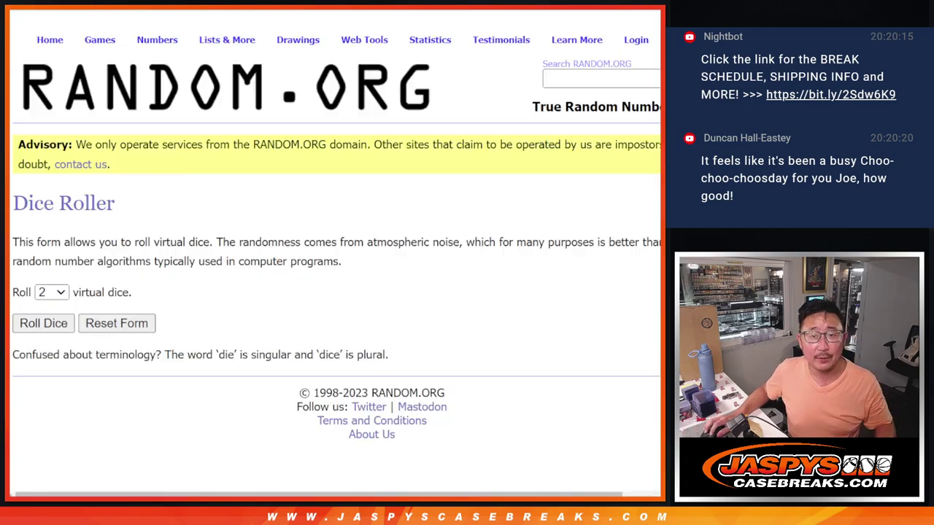
left_click(254, 411)
key("ctrl+v")
scroll(511, 363, "down", 3)
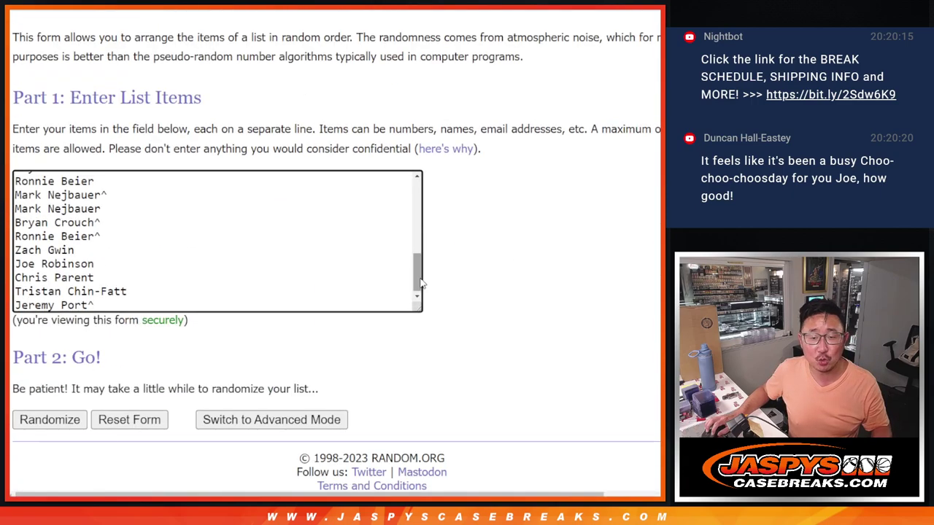
scroll(217, 242, "up", 3)
key("ctrl+shift+Tab")
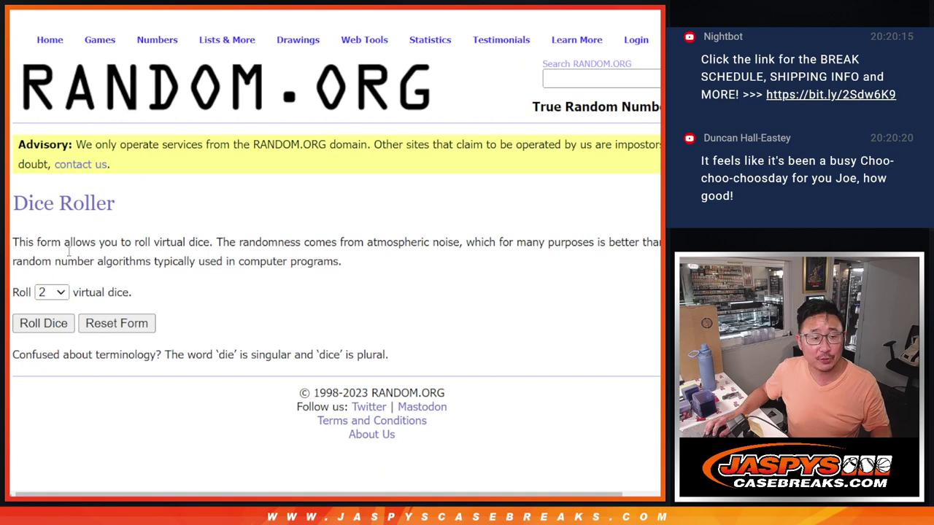
left_click(26, 323)
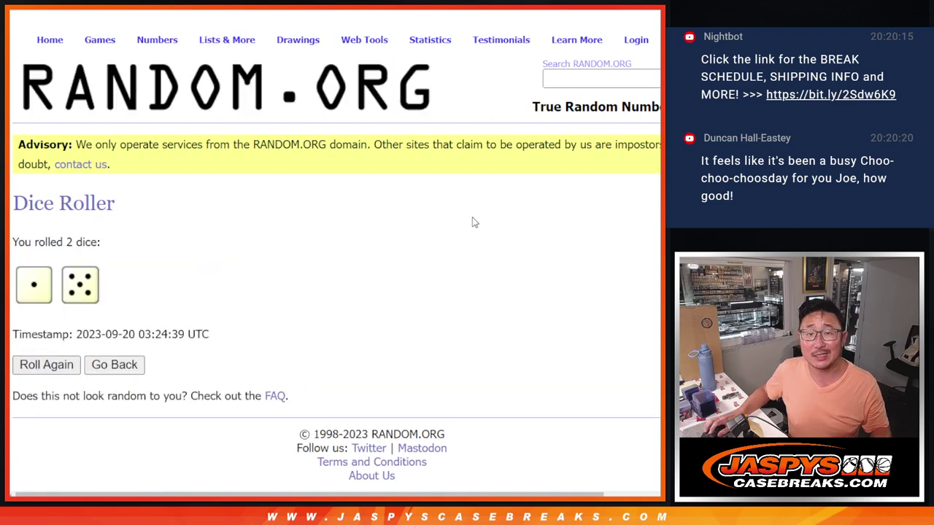
View Sheet3 at 100% zoom, check its 12 teams from TWINS onward, then return to the randomizer.
key("ctrl+shift+Tab")
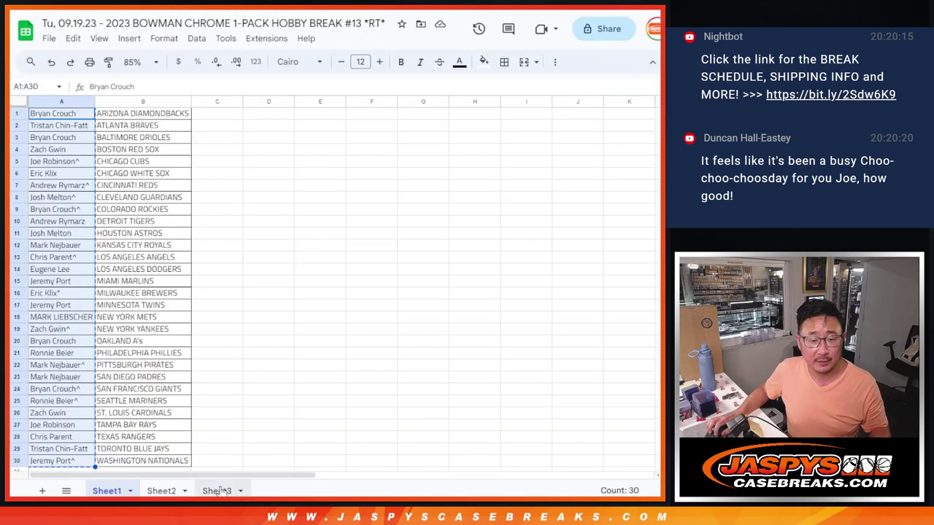
left_click(218, 490)
left_click(138, 61)
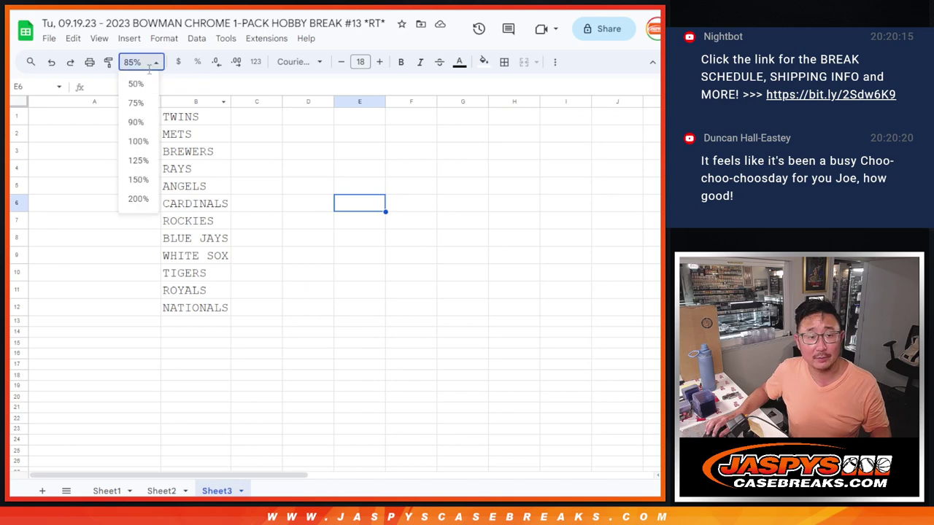
left_click(143, 142)
key("ctrl+Tab")
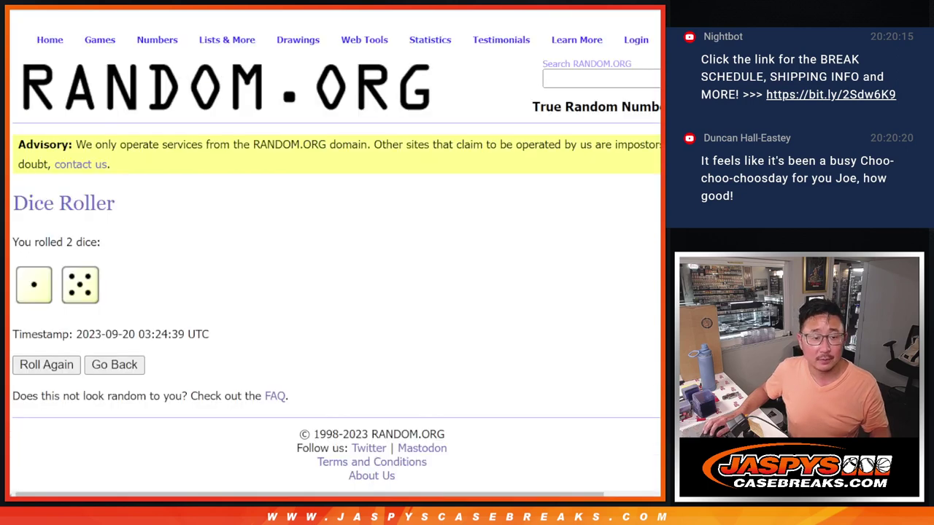
key("ctrl+shift+Tab")
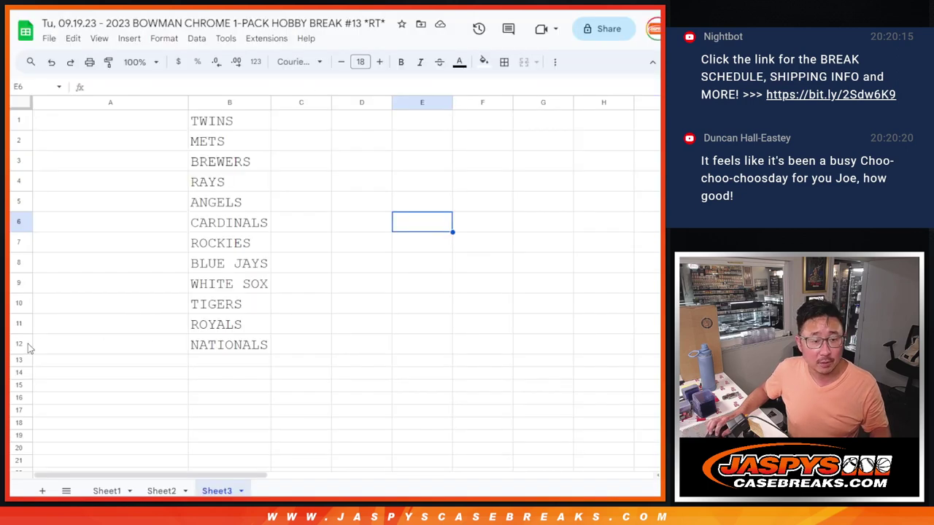
left_click(28, 343)
left_click(266, 119)
key("ctrl+Tab")
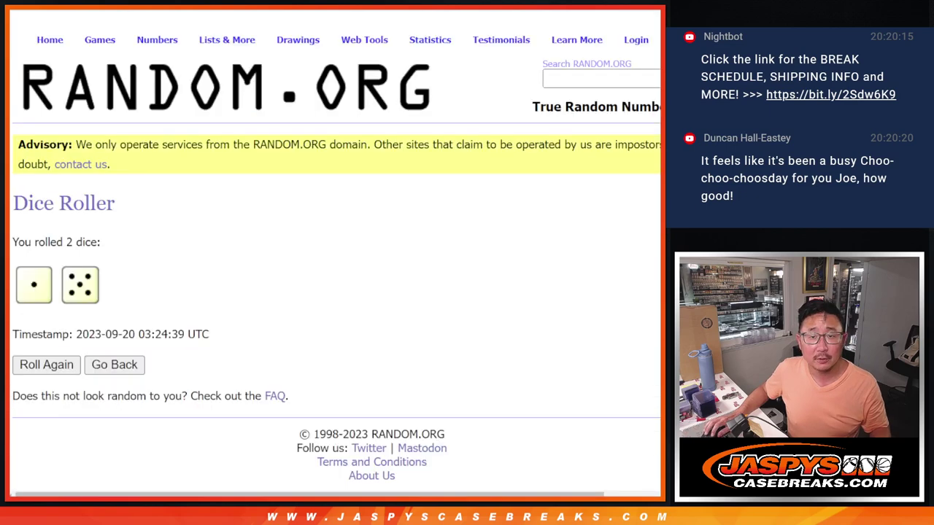
key("ctrl+Tab")
Reshuffle the 30-name list six times, glancing at the dice result along the way.
scroll(593, 216, "down", 1)
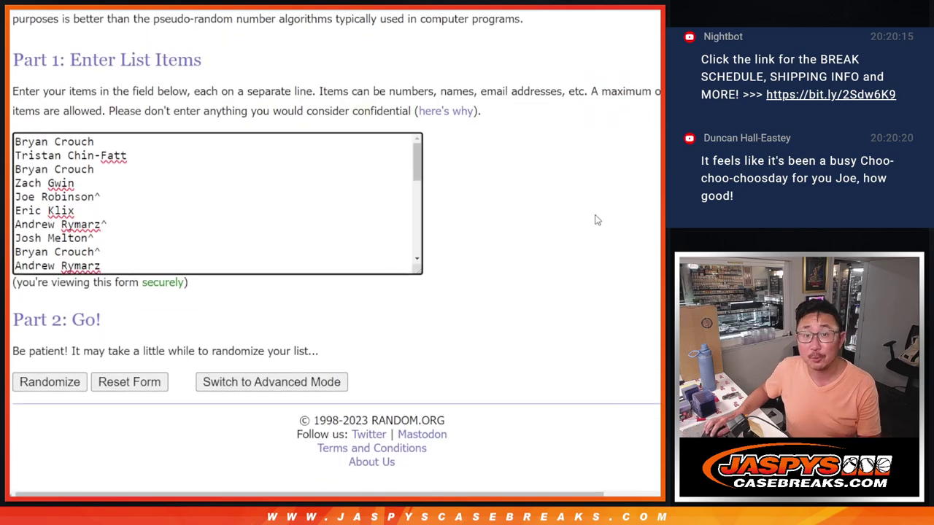
left_click(28, 387)
scroll(27, 386, "down", 10)
left_click(27, 386)
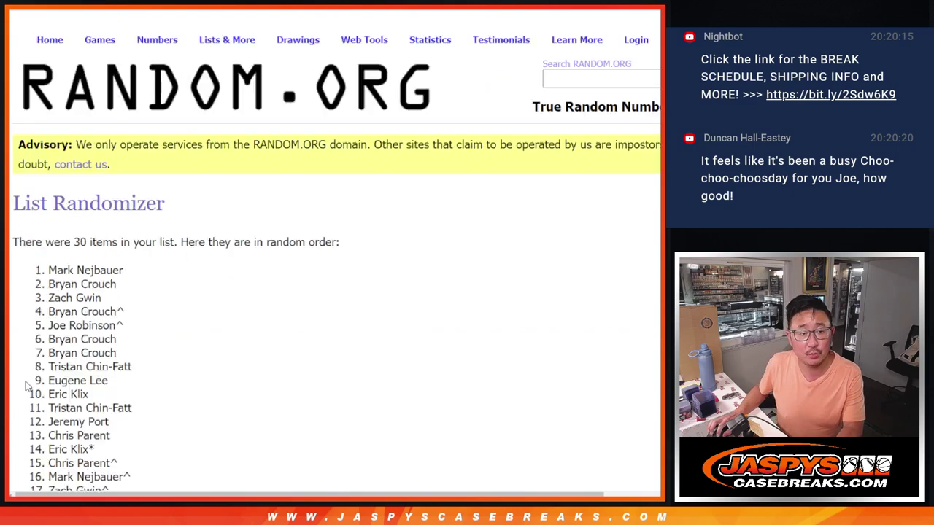
scroll(28, 387, "down", 10)
left_click(27, 387)
scroll(28, 387, "down", 10)
left_click(28, 387)
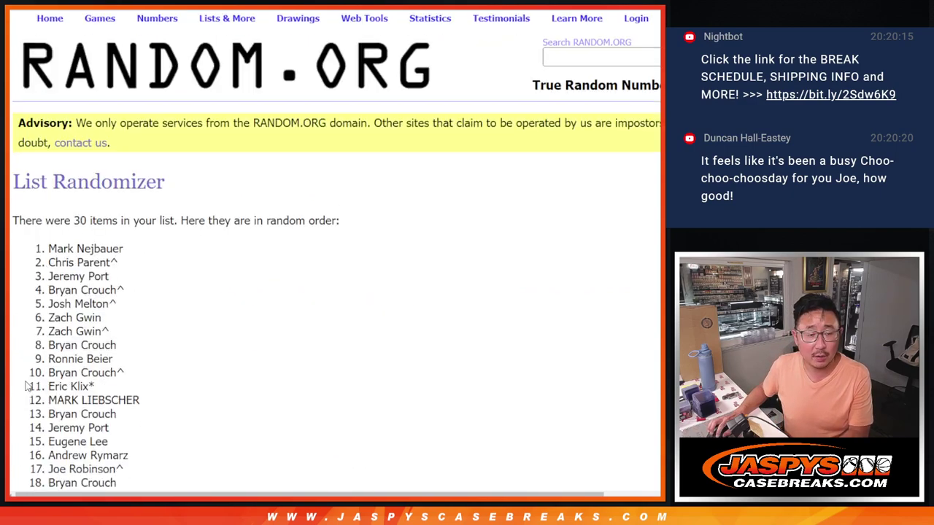
scroll(27, 387, "down", 10)
left_click(27, 386)
scroll(27, 387, "down", 10)
key("ctrl+shift+Tab")
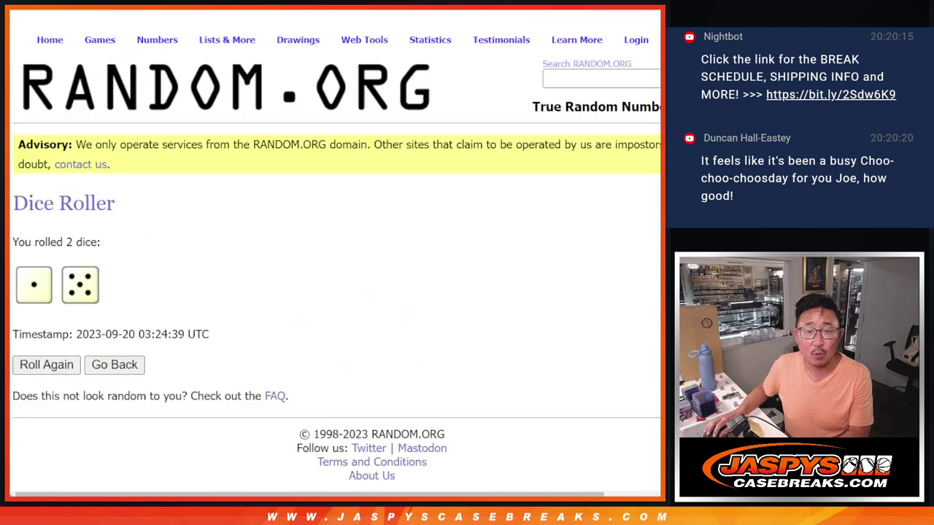
key("ctrl+Tab")
left_click(35, 379)
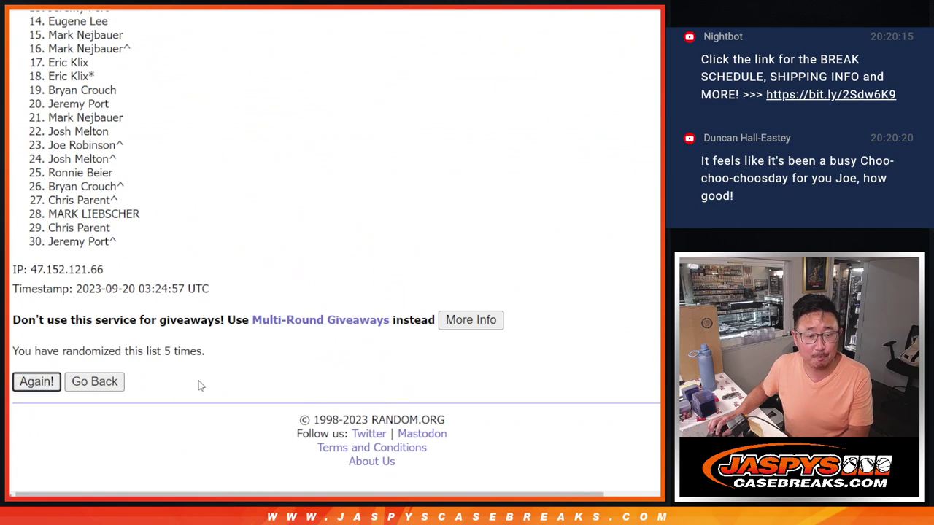
Confirm the randomization count reads 6 and return to item 1 of the shuffled list.
double_click(167, 351)
left_click(266, 241)
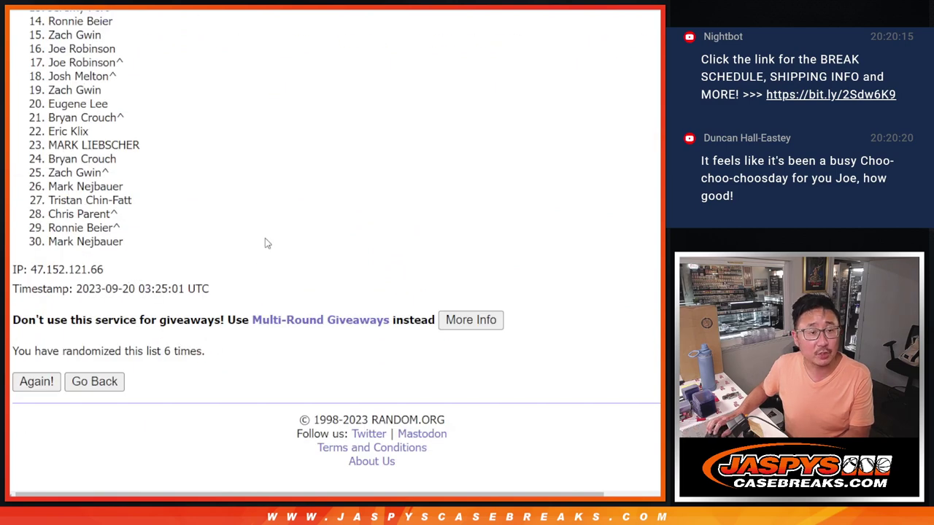
scroll(336, 241, "up", 1)
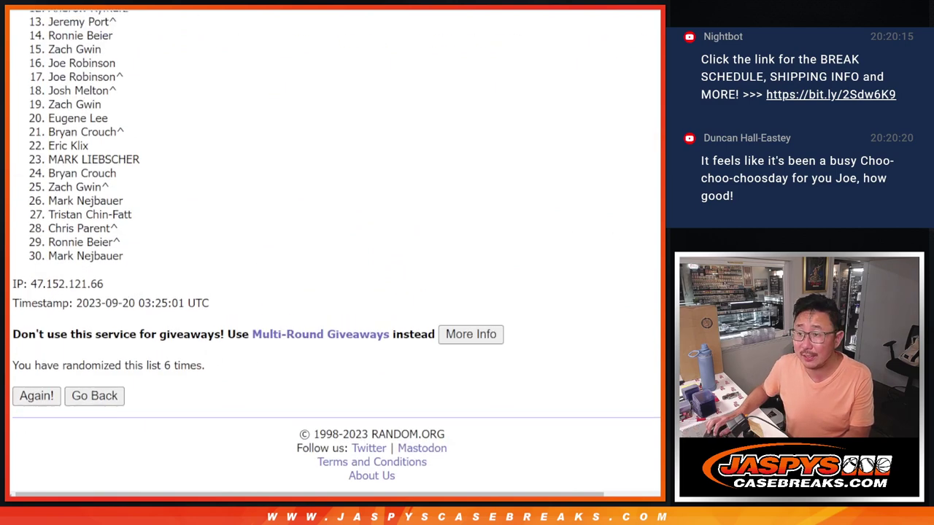
scroll(336, 241, "down", 1)
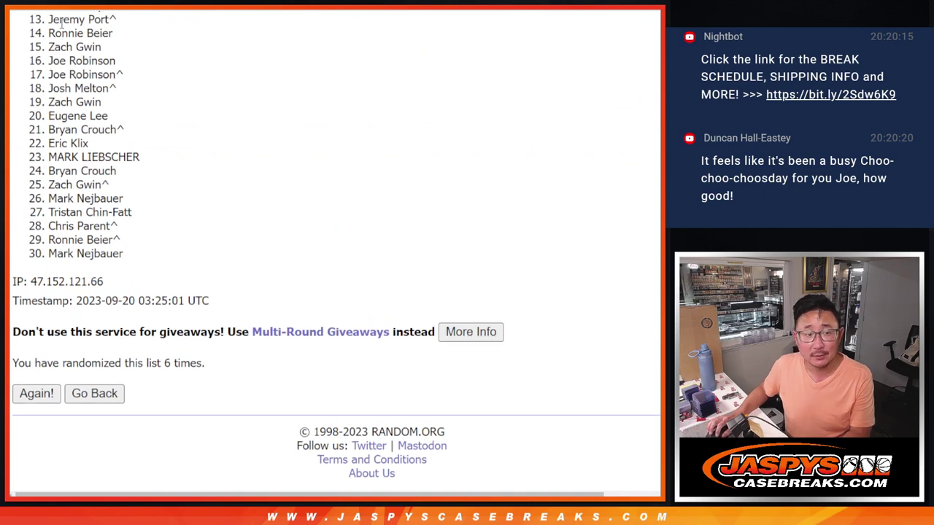
left_click_drag(60, 21, 58, 34)
left_click(104, 267)
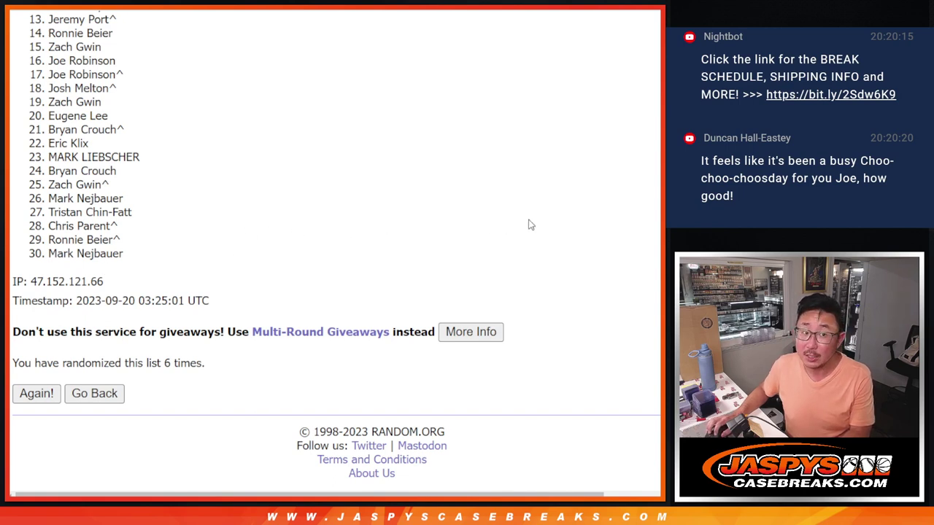
scroll(336, 248, "up", 2)
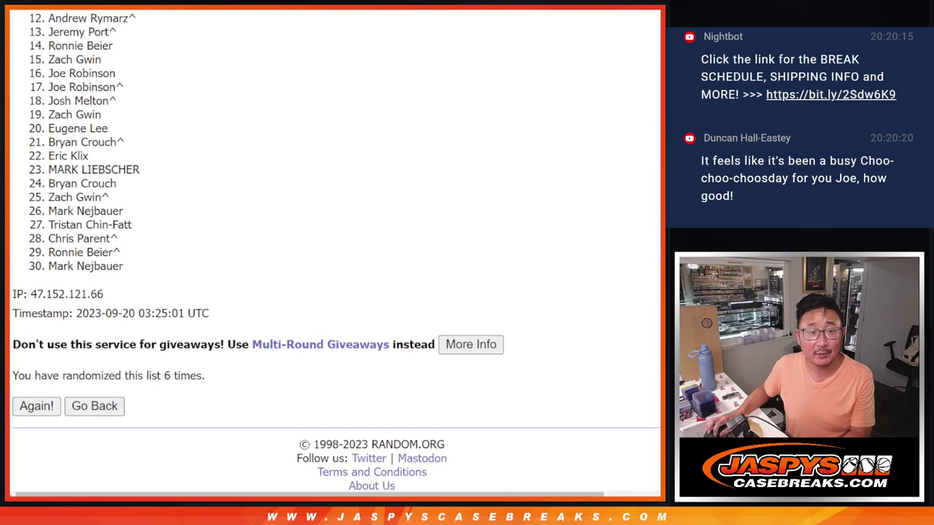
scroll(656, 243, "up", 2)
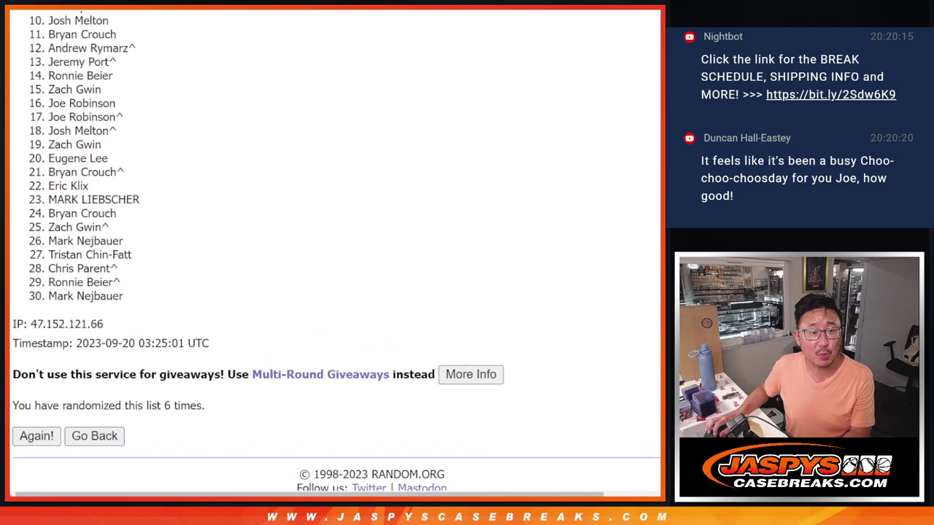
scroll(656, 243, "up", 2)
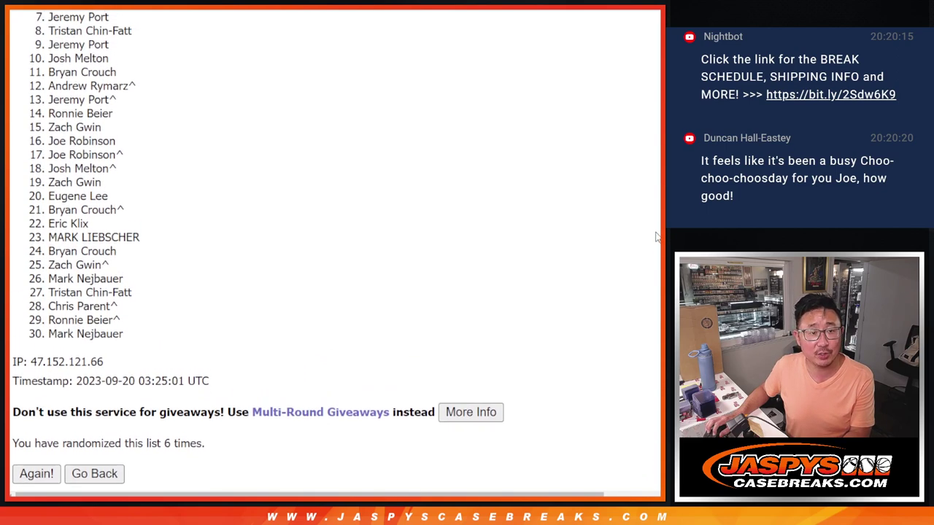
scroll(655, 227, "up", 3)
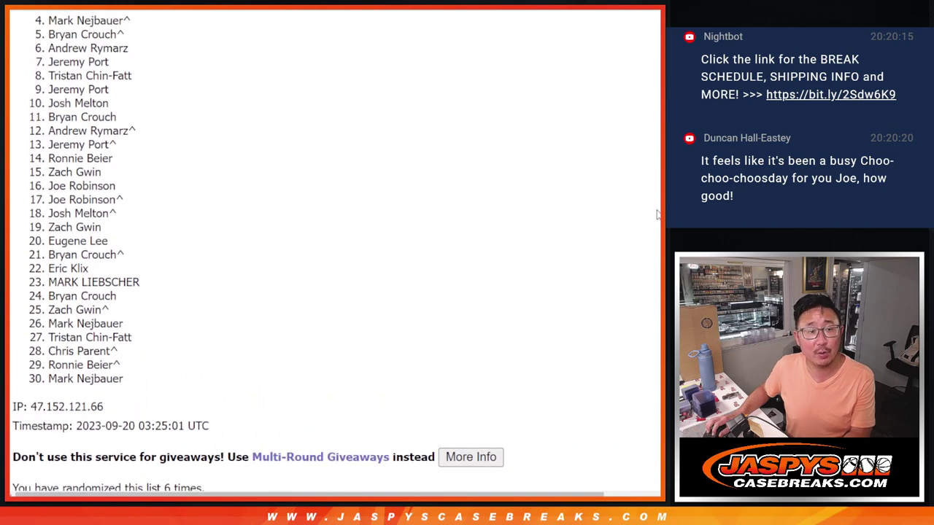
scroll(656, 202, "up", 2)
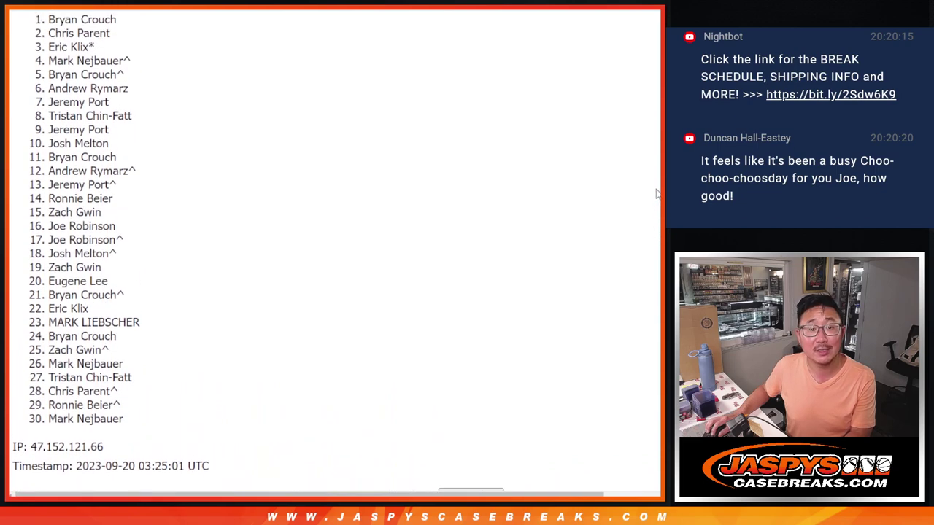
Copy the top 12 randomized names and paste them into A1:A12 on Sheet3.
left_click_drag(49, 24, 141, 164)
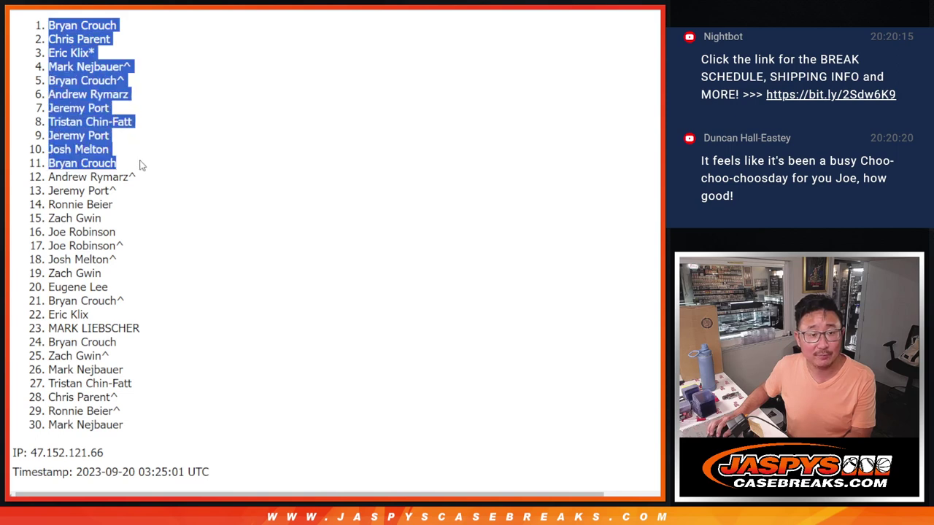
left_click(90, 177)
left_click_drag(129, 169, 49, 27)
key("ctrl+c")
key("alt+Tab")
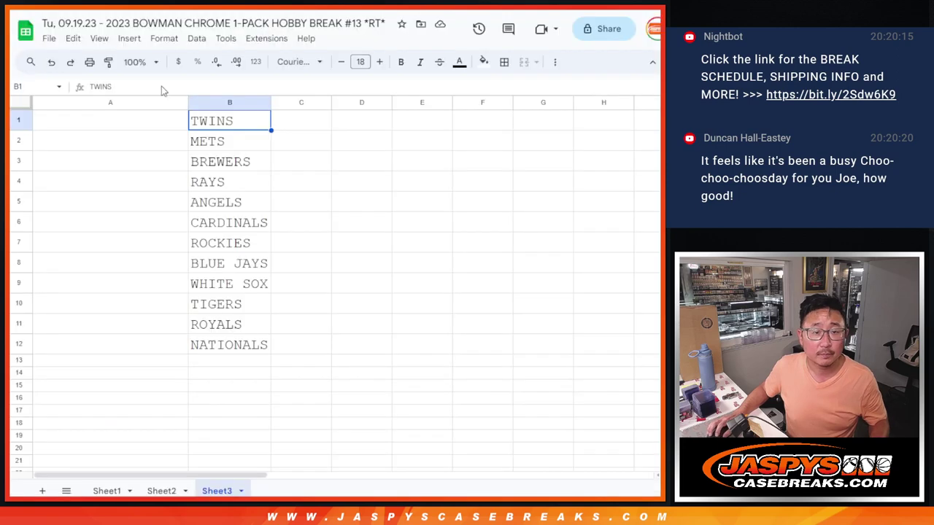
left_click(138, 117)
key("ctrl+v")
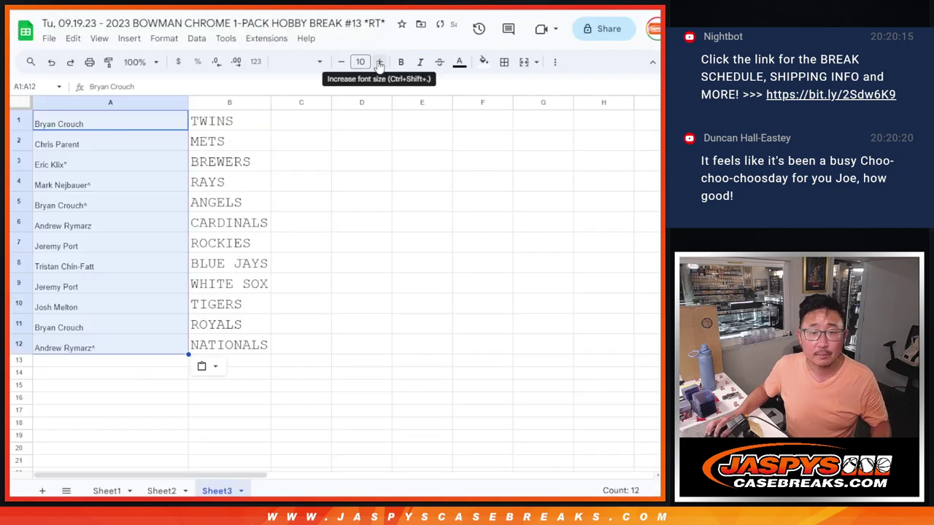
Set the pasted names to font size 18 and check row 1's pairing.
left_click(362, 62)
left_click(358, 237)
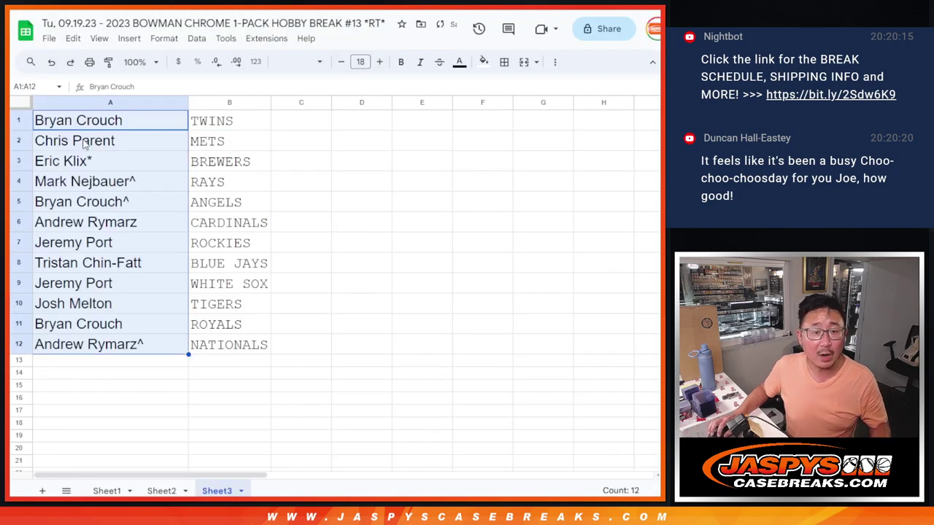
left_click(26, 119)
left_click(19, 140)
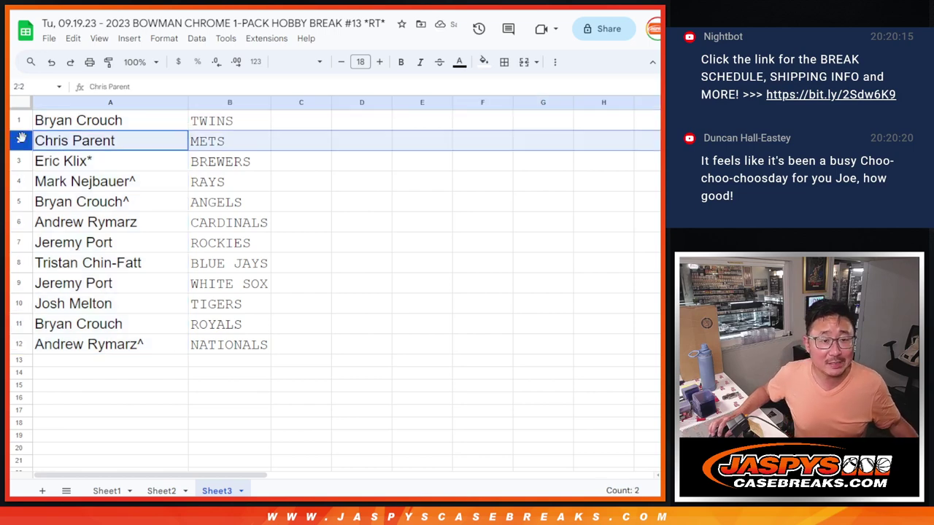
left_click(22, 160)
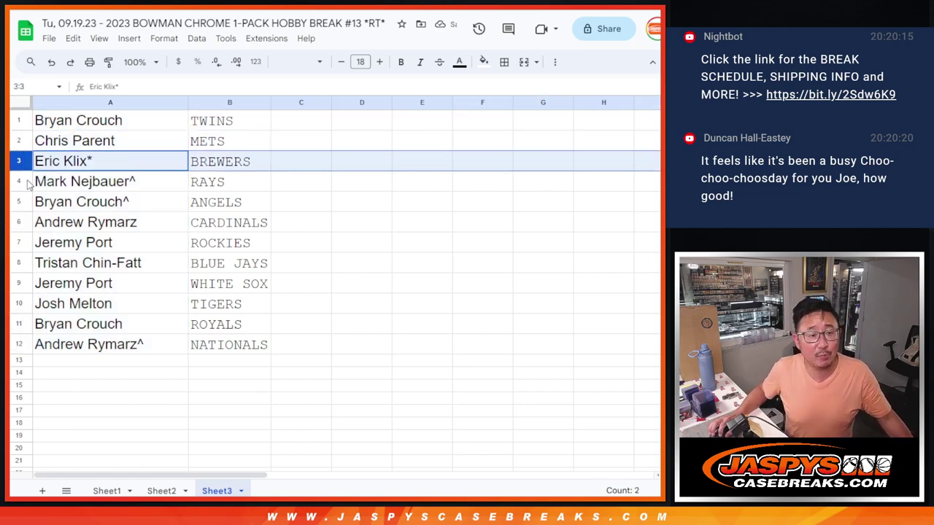
left_click(19, 181)
left_click(21, 204)
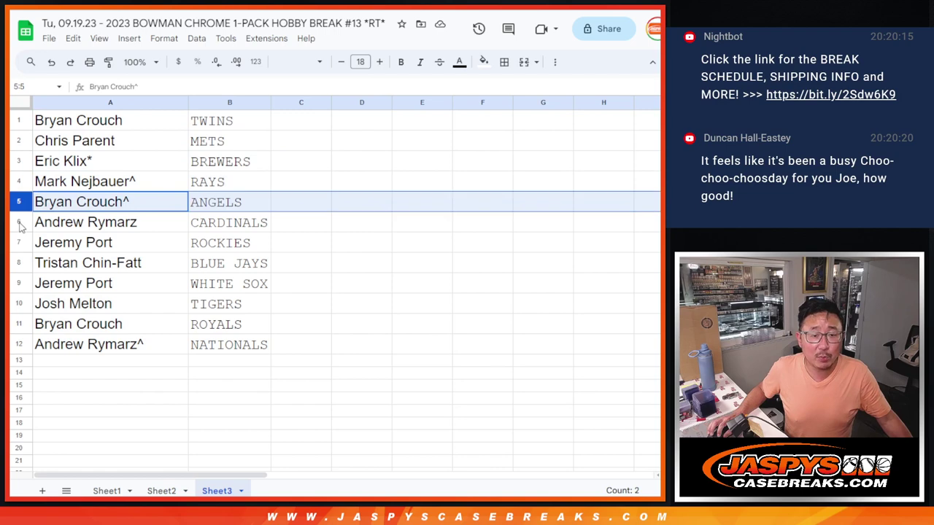
left_click(20, 223)
left_click(17, 243)
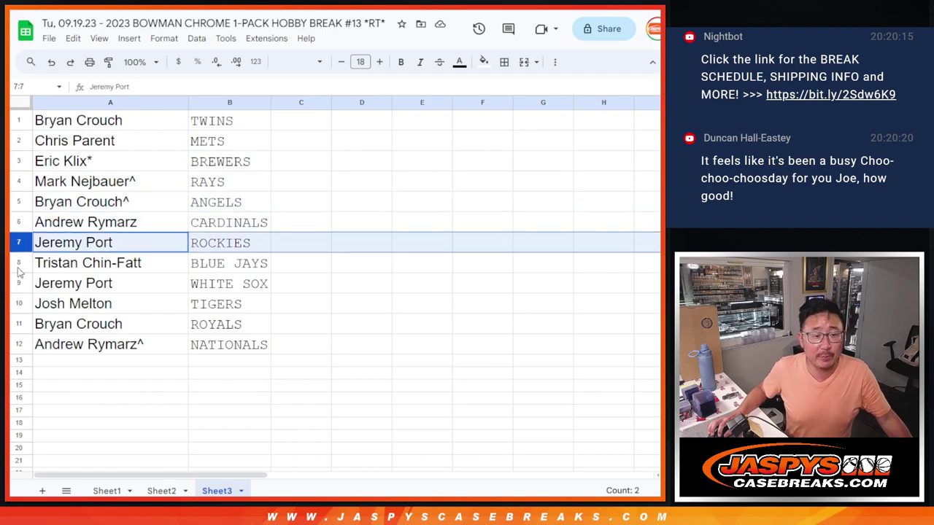
left_click(19, 264)
left_click(18, 283)
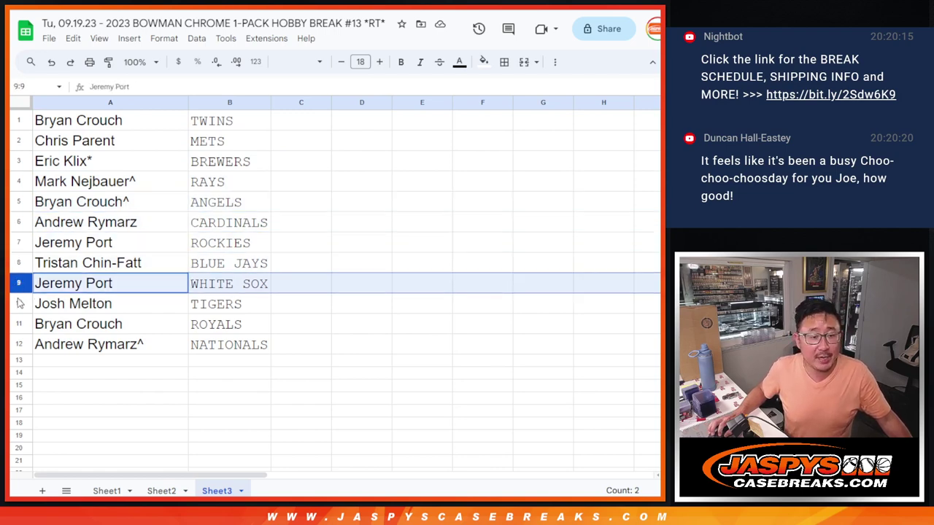
left_click(19, 302)
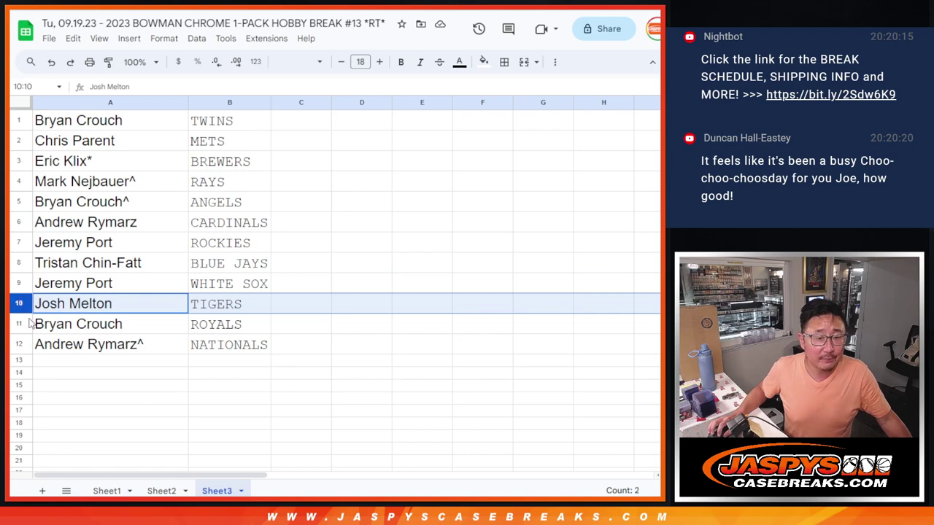
left_click(18, 324)
left_click(18, 344)
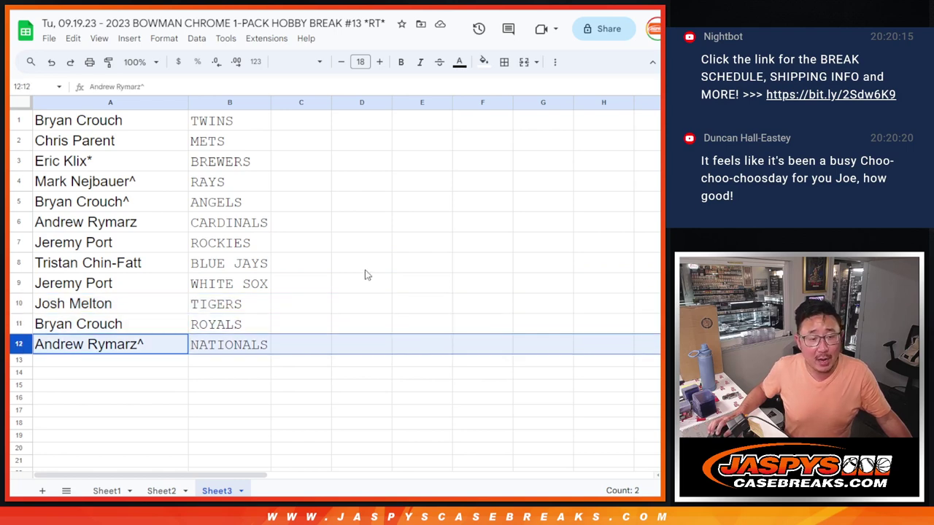
left_click(127, 129)
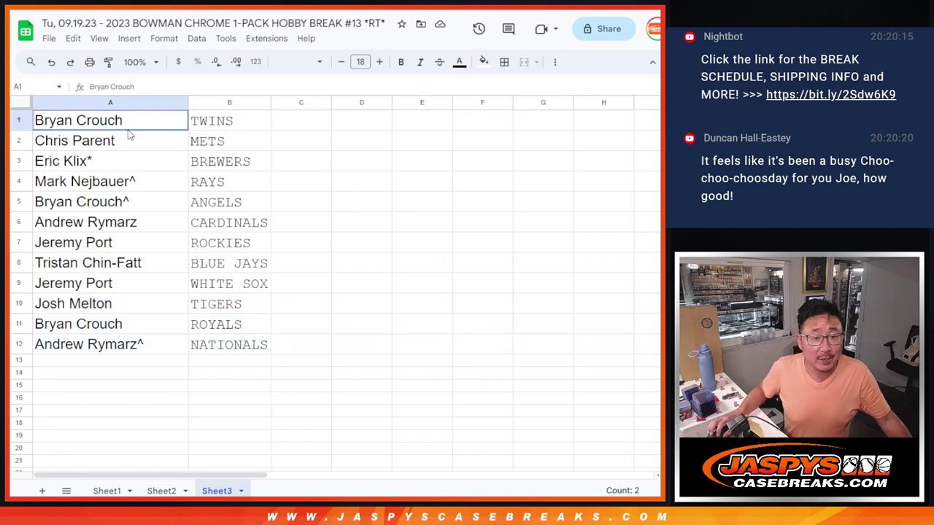